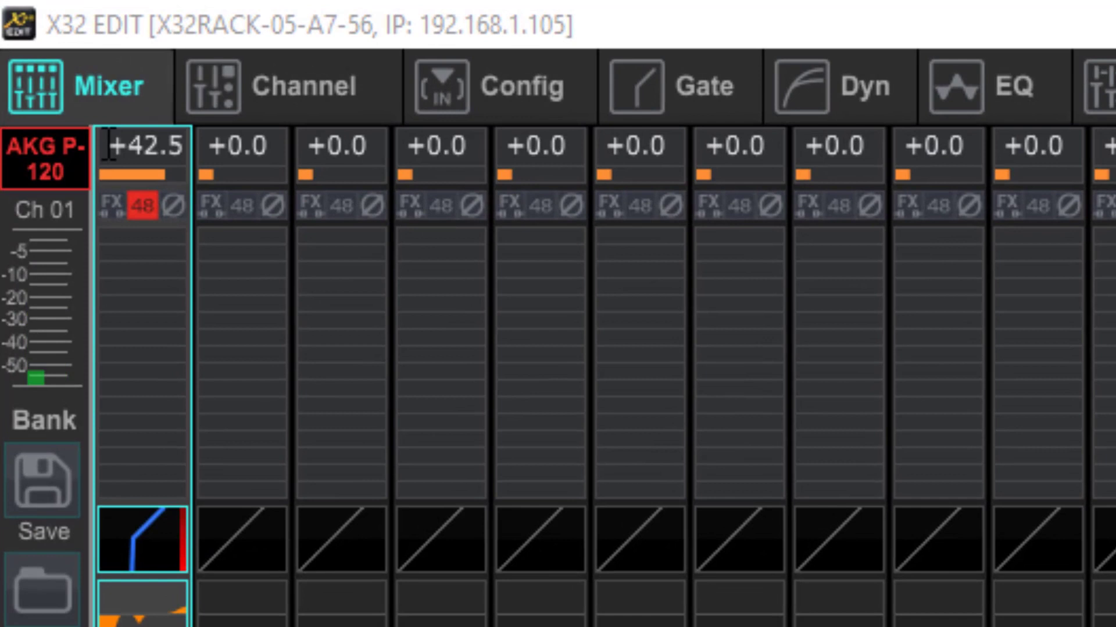
Step: Switch channel 1's 48V phantom power off and back on in its input configuration
click(131, 145)
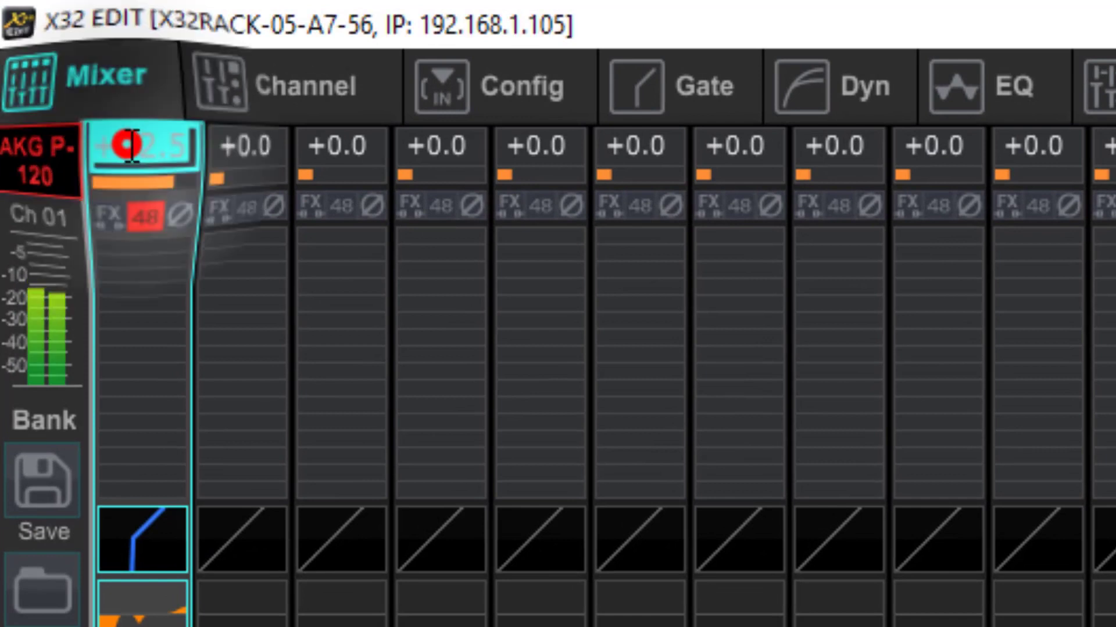
mouse_move(148, 244)
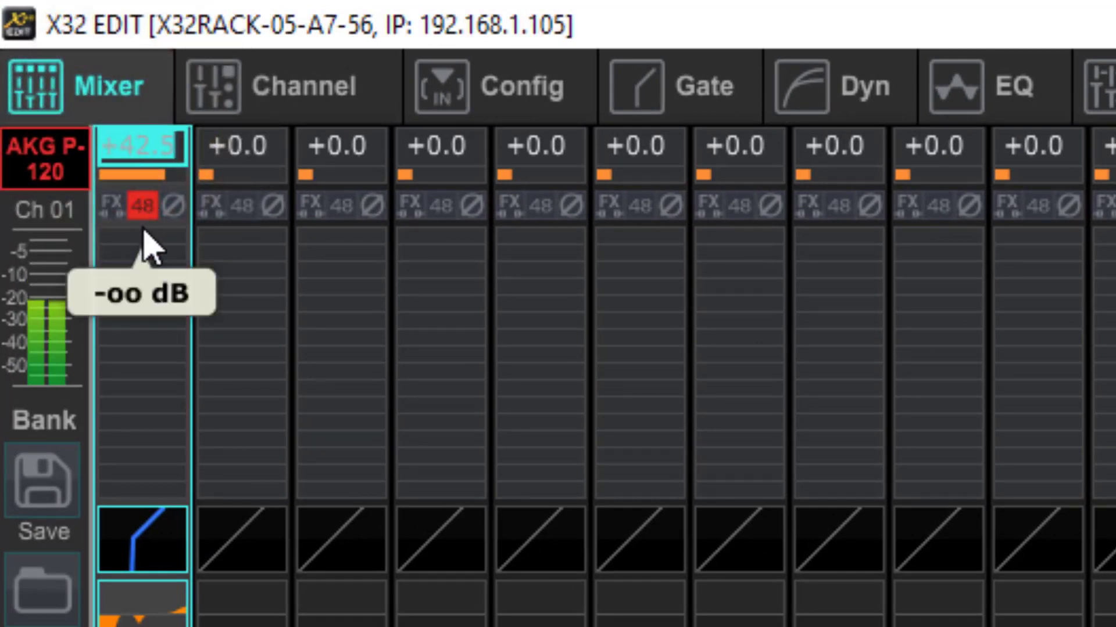
click(142, 211)
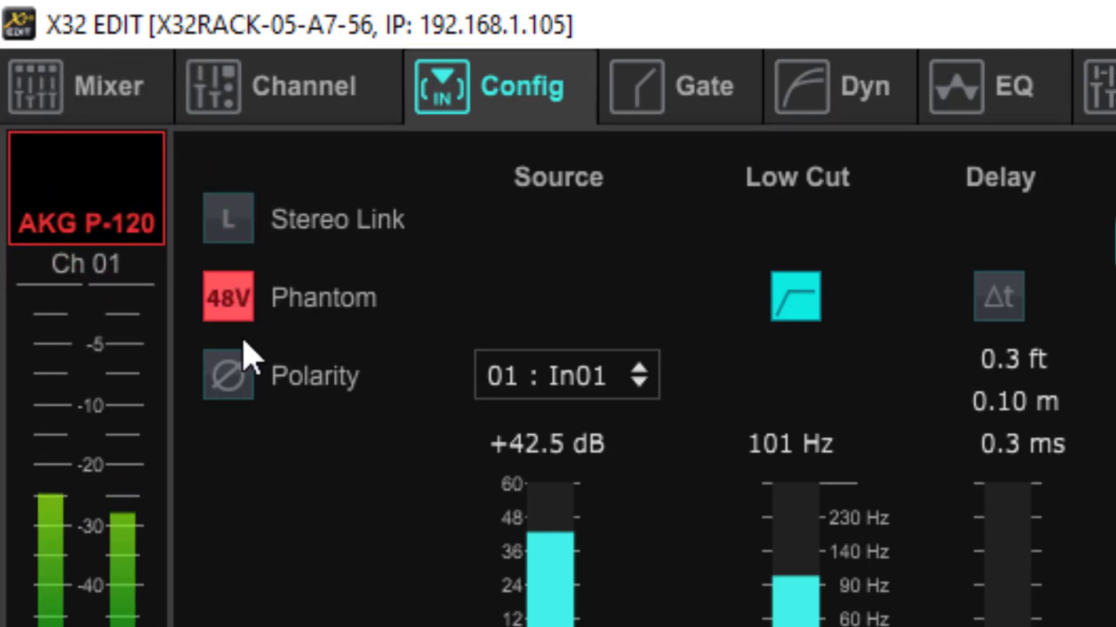
click(225, 303)
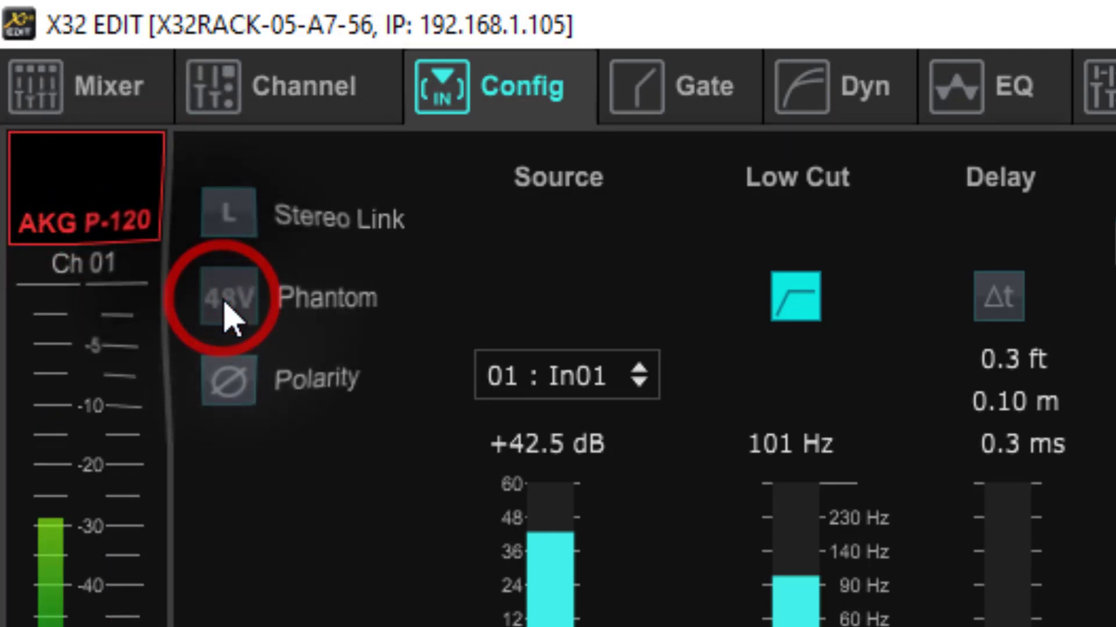
click(225, 305)
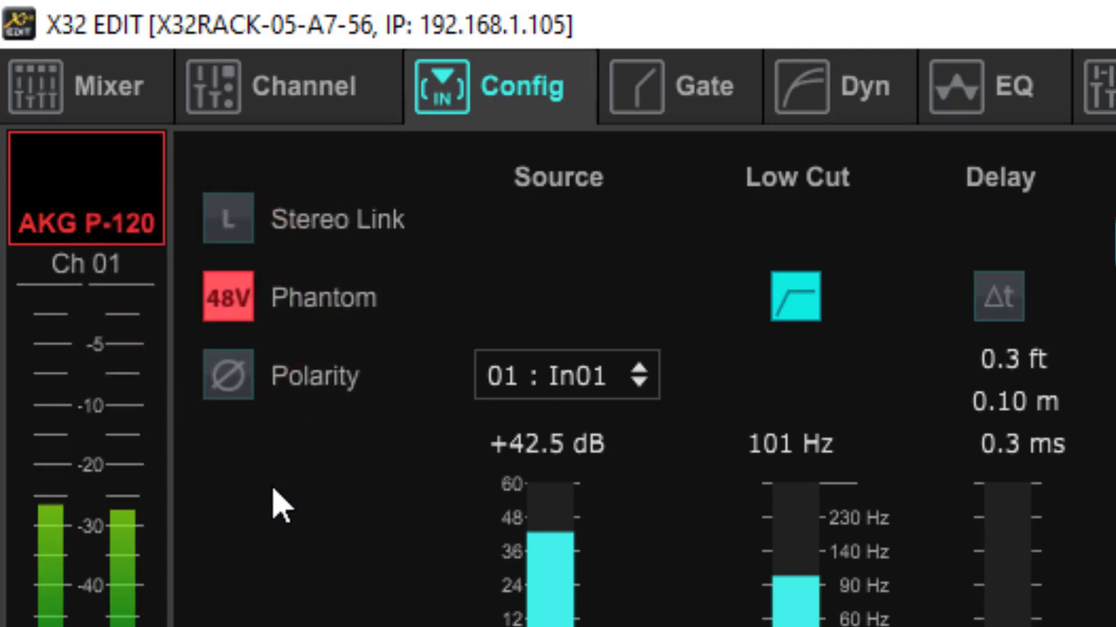
Step: Open channel 1's noise gate settings from the mixer overview and set the gate's attack to 0 ms
click(119, 99)
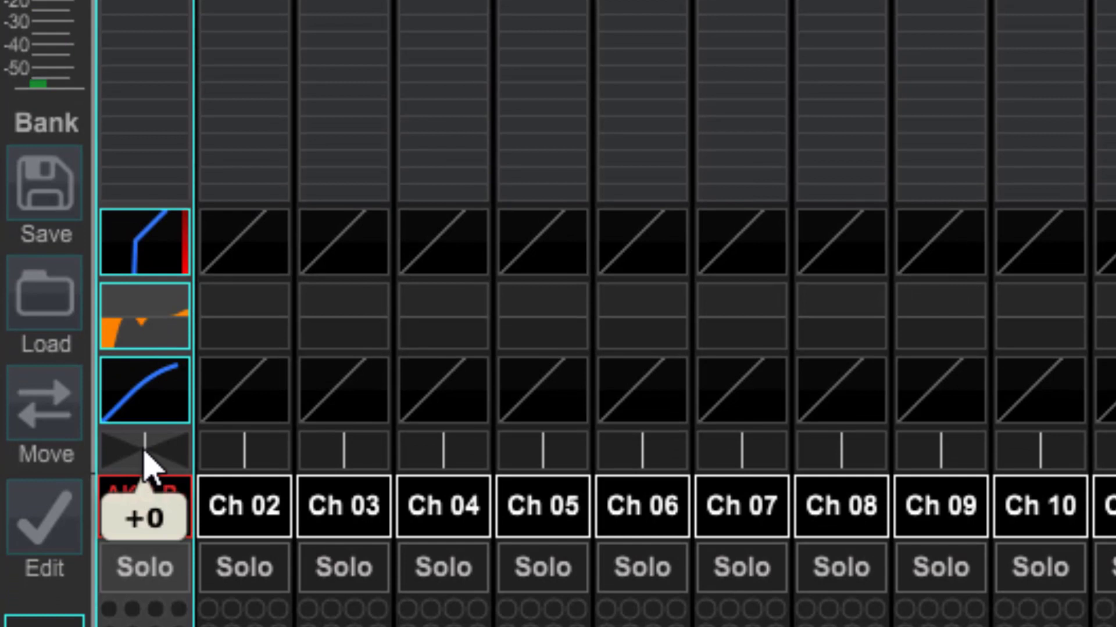
mouse_move(142, 449)
mouse_down()
mouse_move(324, 463)
mouse_move(45, 455)
mouse_move(149, 460)
mouse_up()
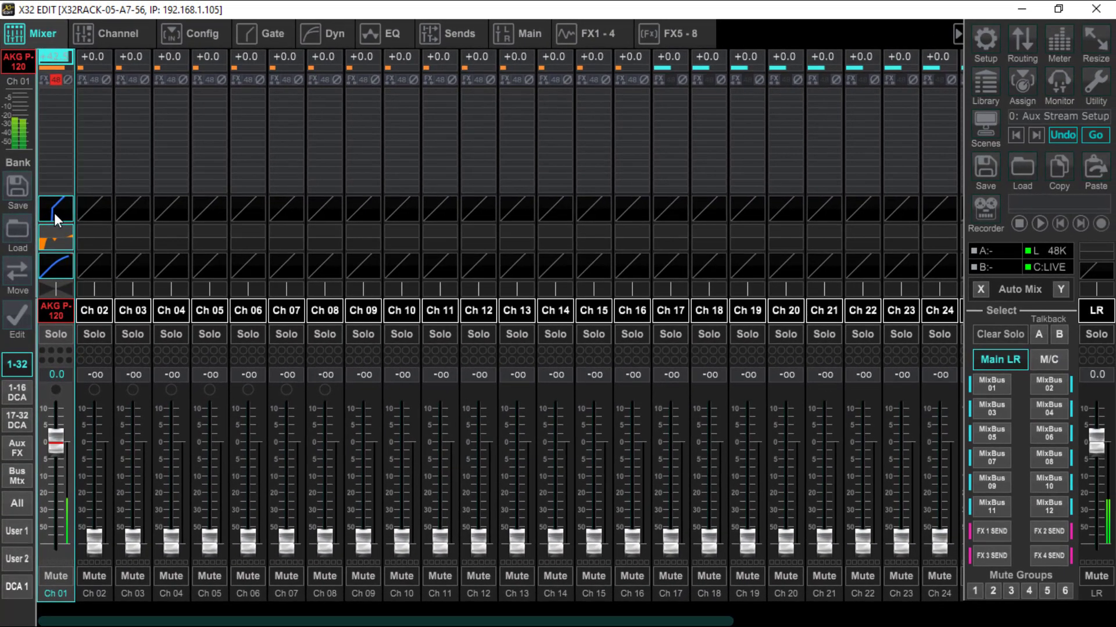
click(125, 291)
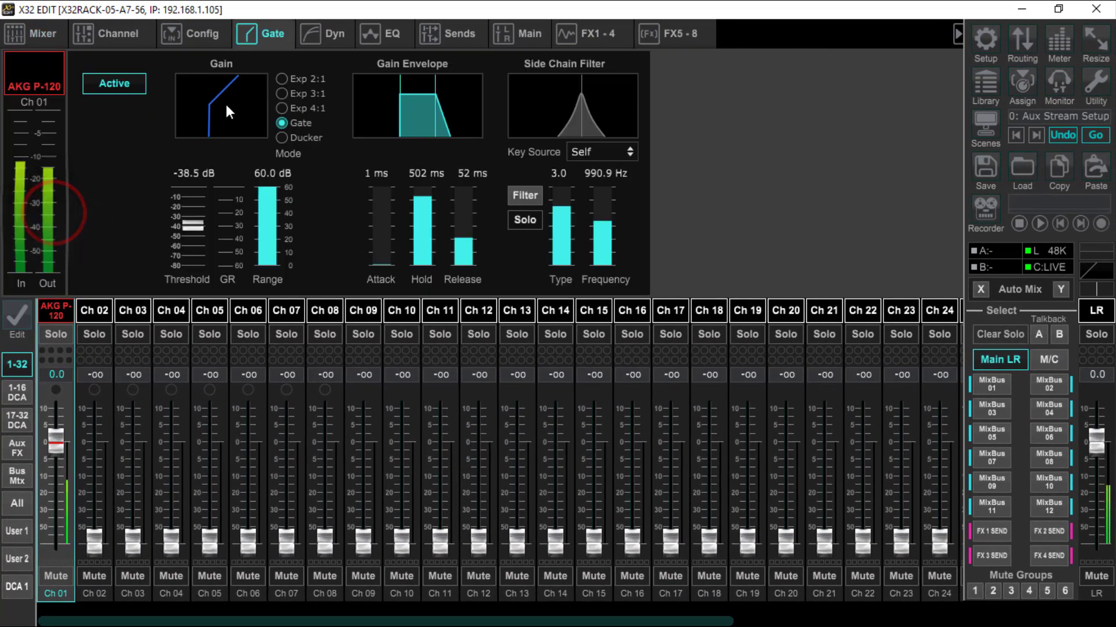
click(271, 35)
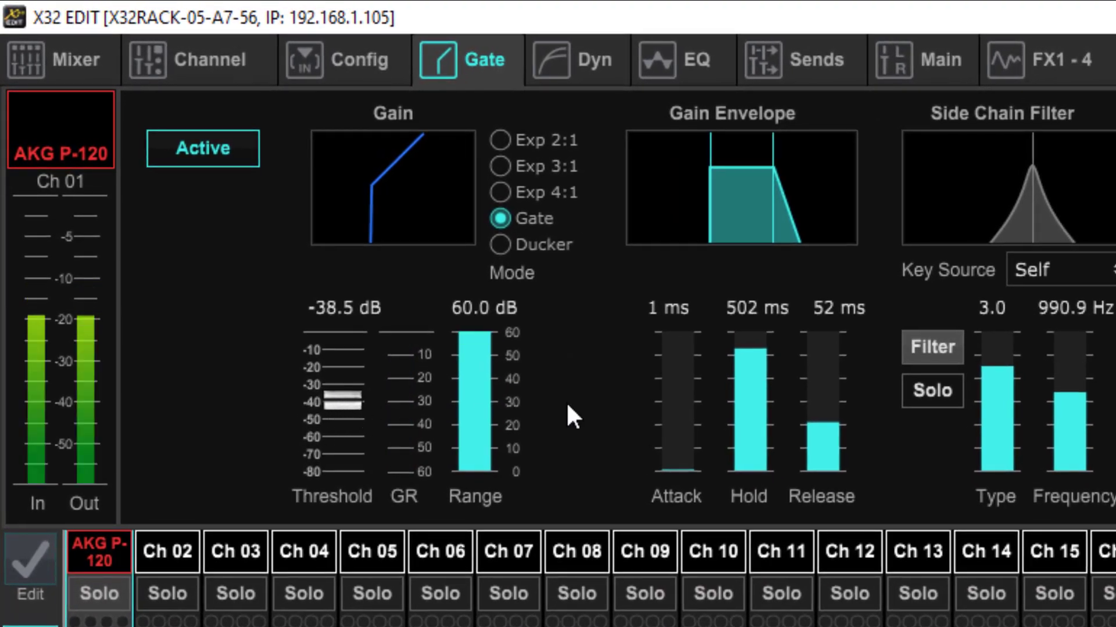
mouse_move(685, 462)
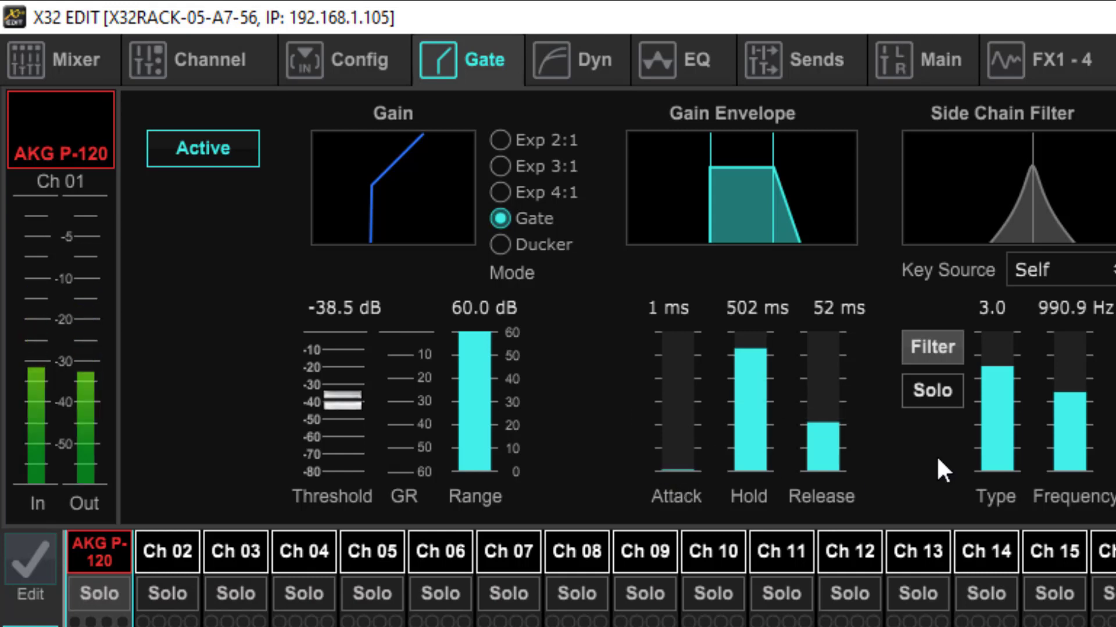
mouse_move(818, 426)
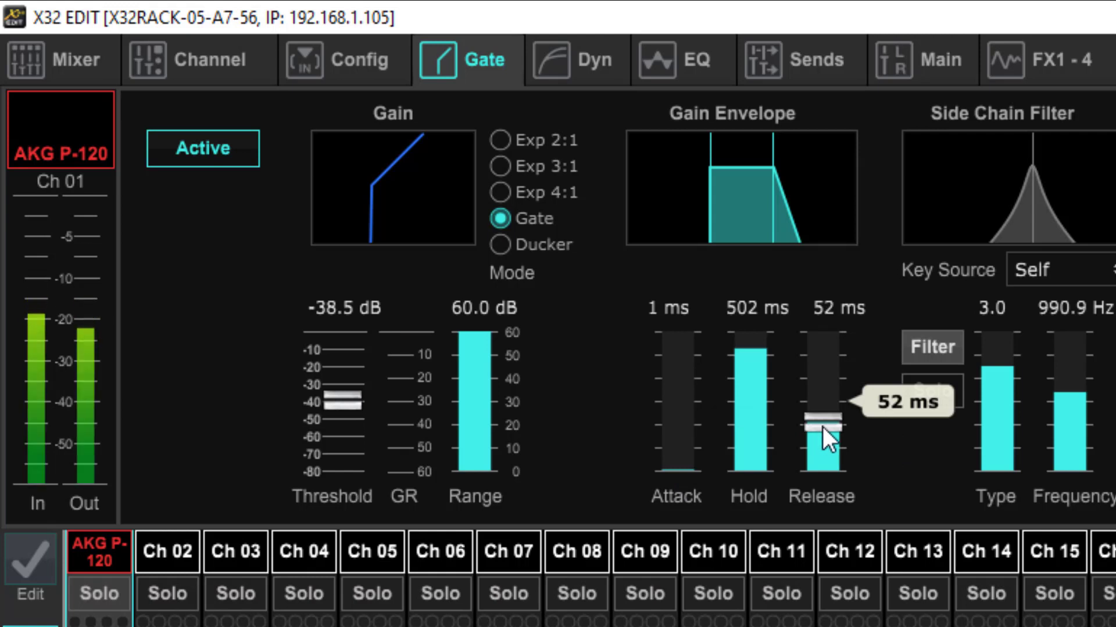
mouse_move(733, 355)
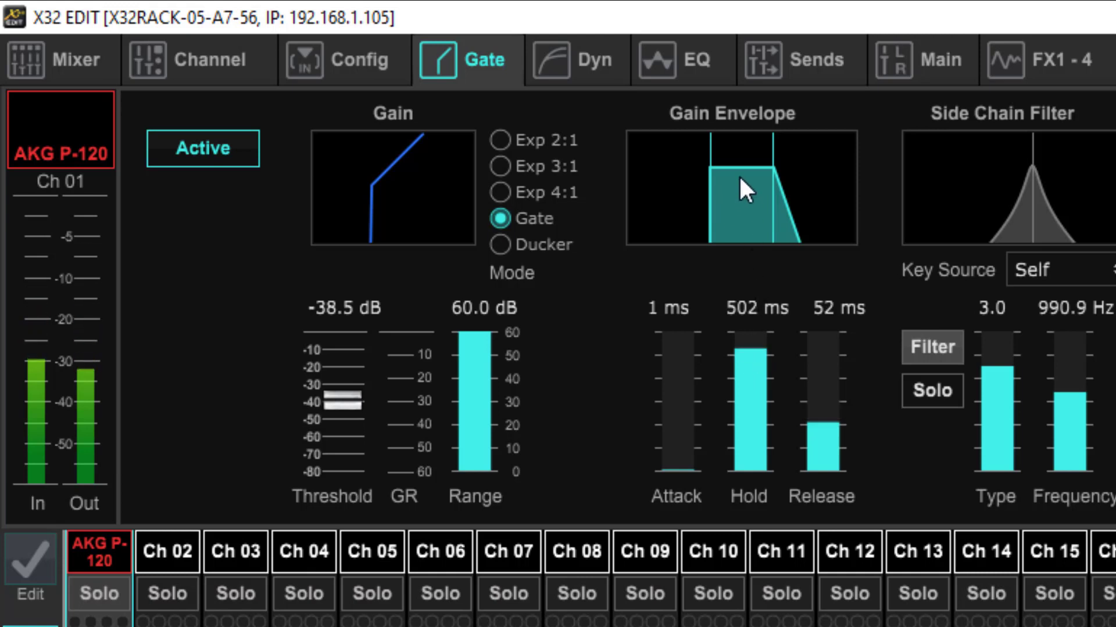
click(732, 196)
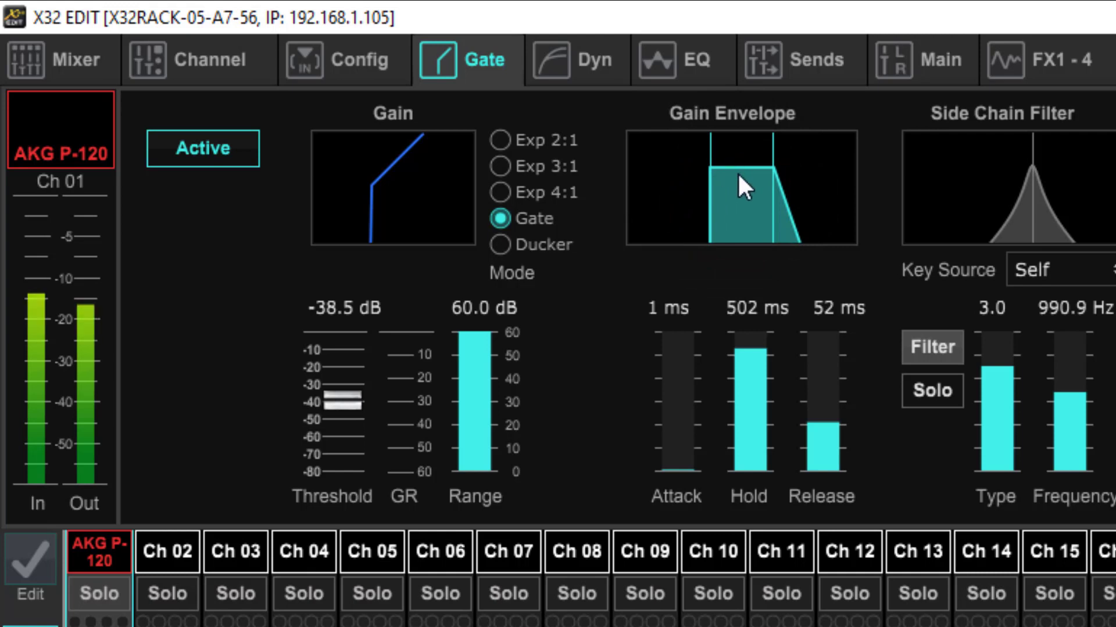
mouse_move(675, 464)
mouse_down()
mouse_move(726, 185)
mouse_move(677, 202)
mouse_move(689, 199)
mouse_move(660, 339)
mouse_move(676, 480)
mouse_up()
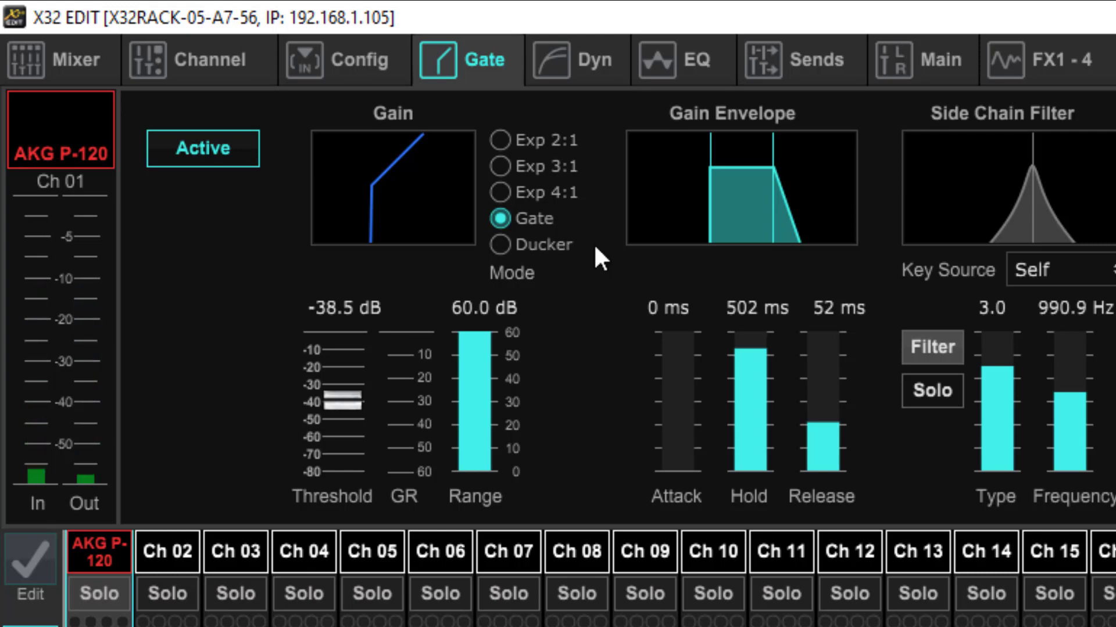
Step: Try channel 1's gate threshold at -16.0, -4.0 and -11.0 dB, and settle it at -38.0 dB
drag(339, 398, 381, 302)
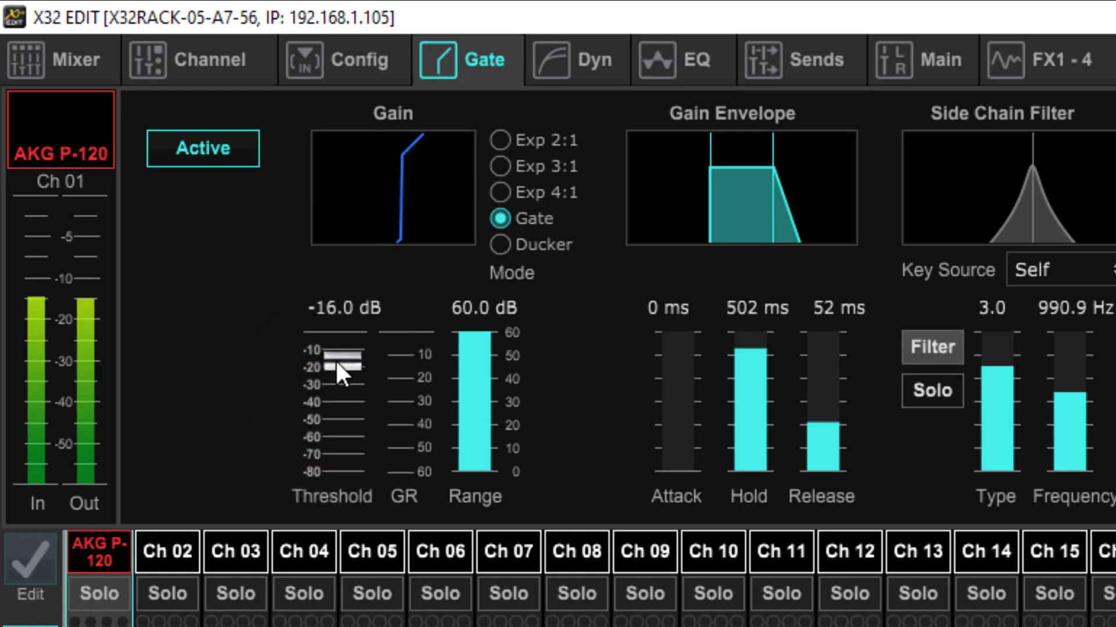
drag(336, 359, 371, 308)
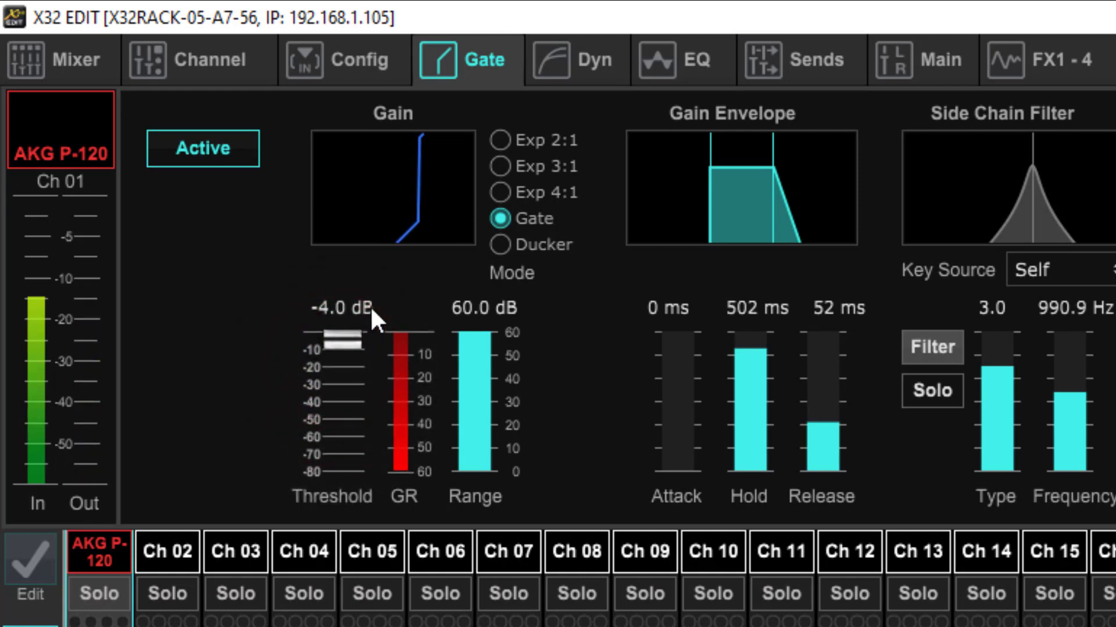
click(338, 338)
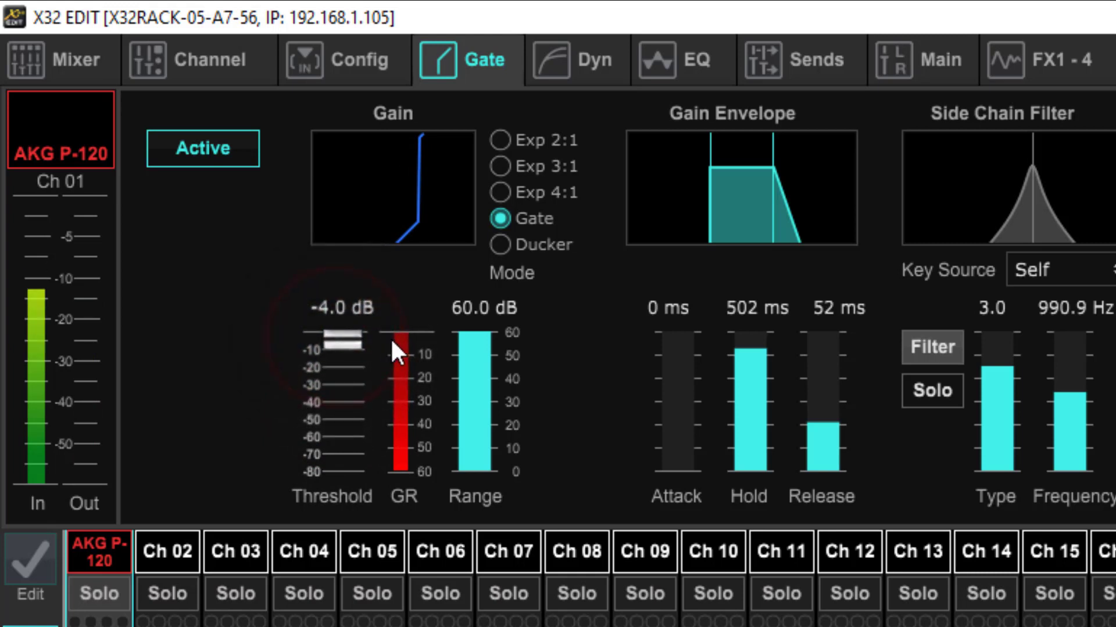
drag(345, 342, 347, 373)
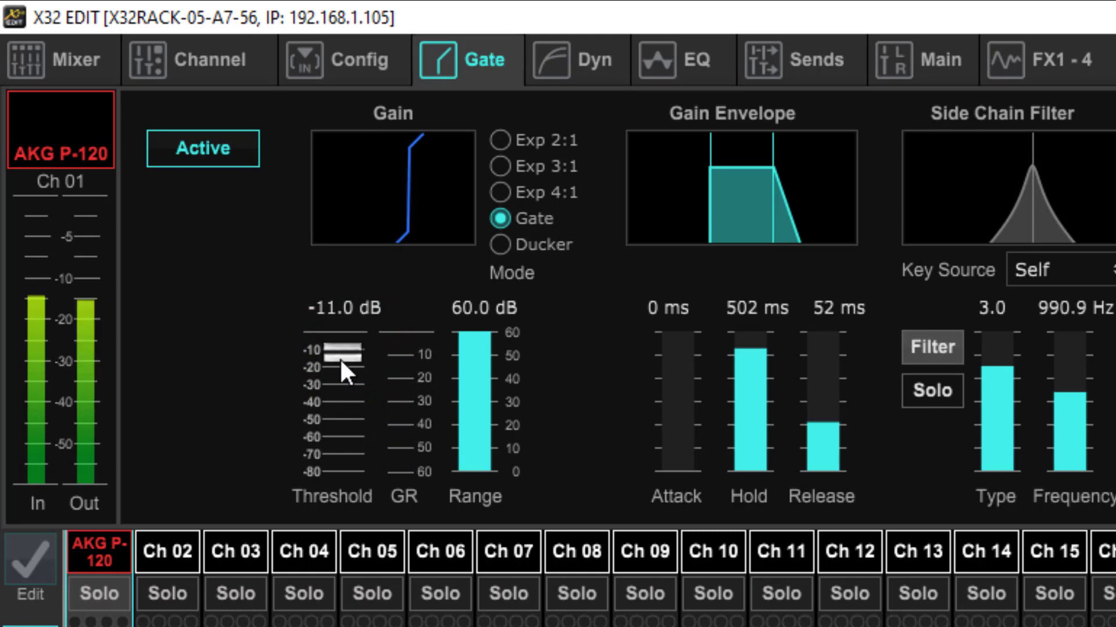
mouse_move(339, 358)
mouse_down()
mouse_move(341, 488)
mouse_move(347, 471)
mouse_up()
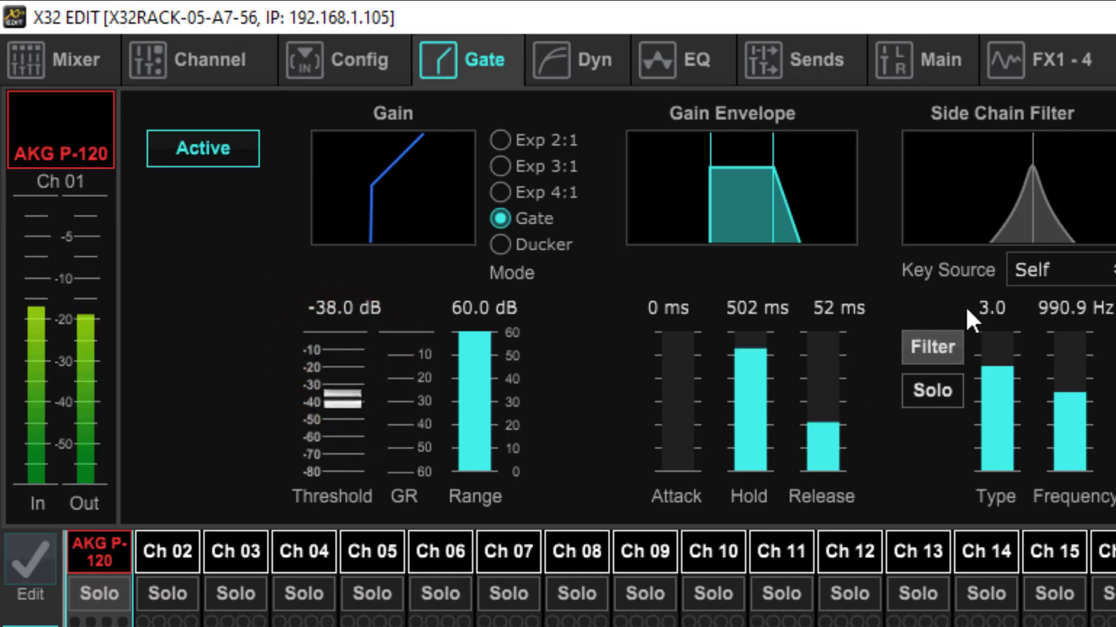
Step: Check channel 1's compressor settings, and lower the channel's input gain to +39.0 dB
click(594, 68)
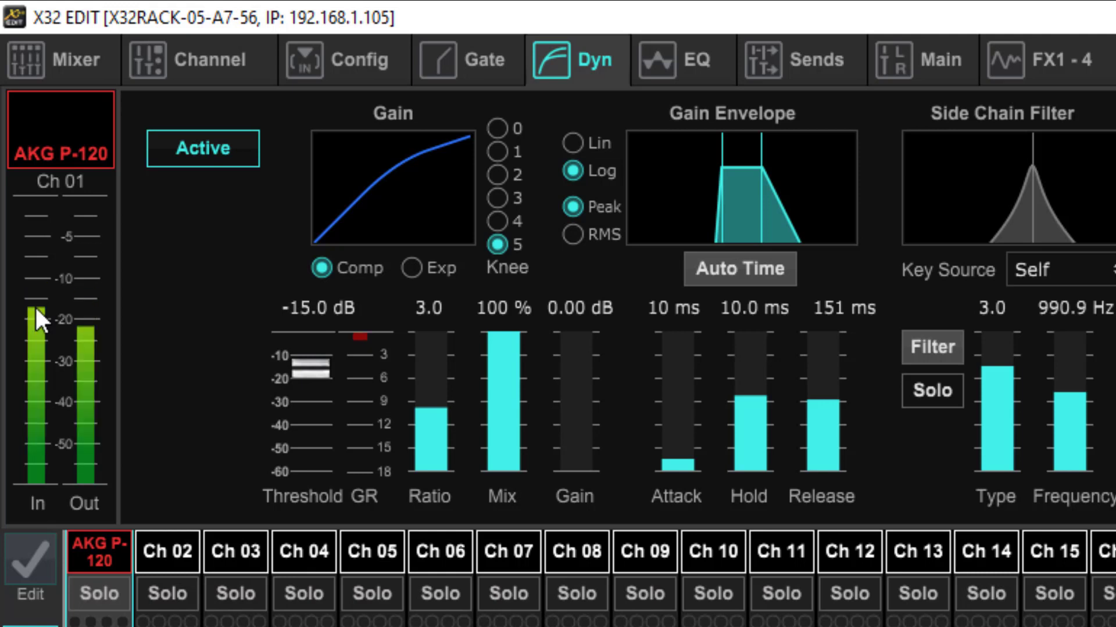
click(199, 61)
mouse_move(172, 373)
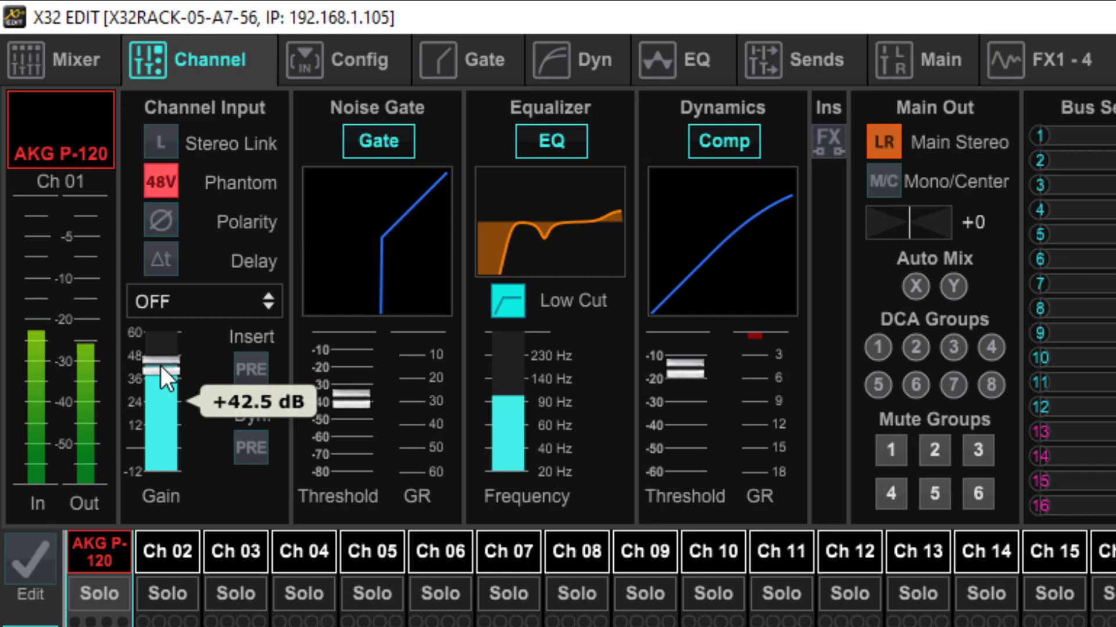
click(161, 367)
drag(161, 367, 158, 382)
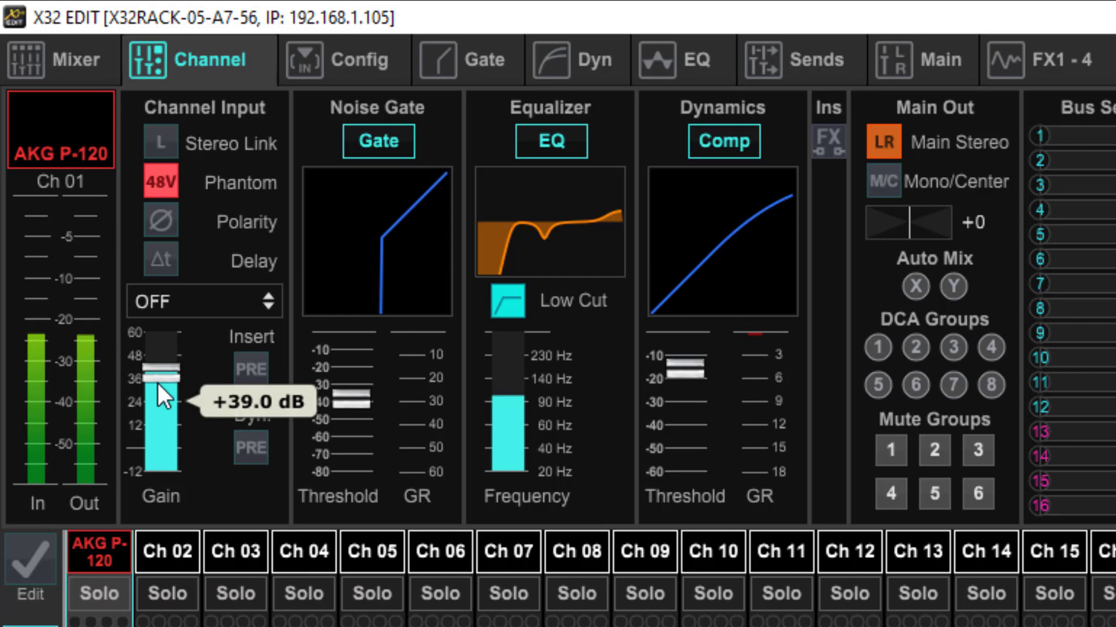
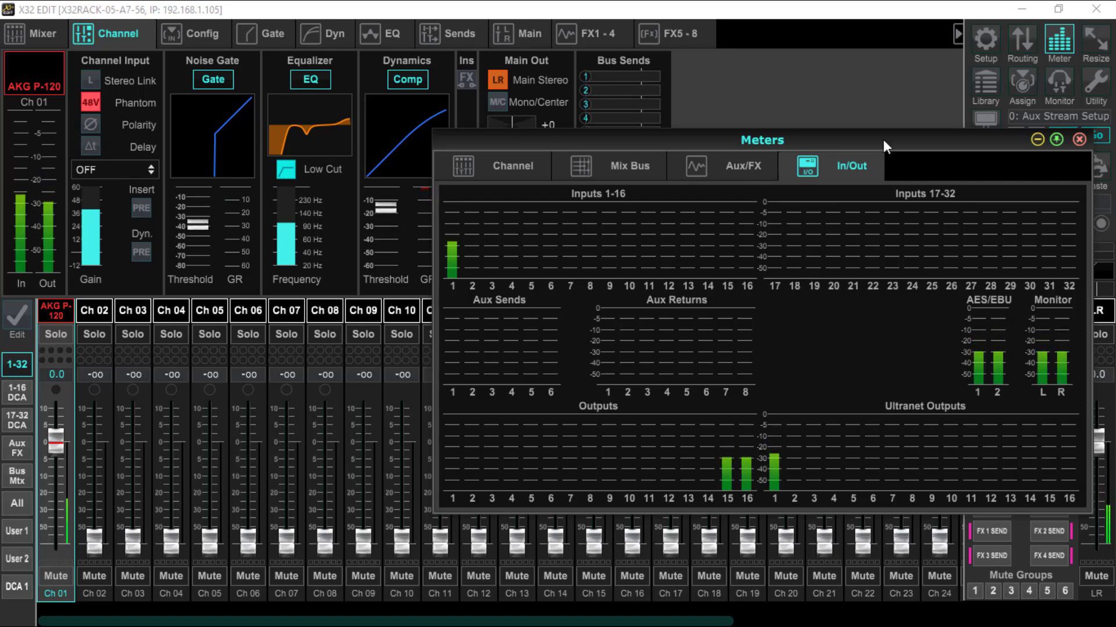
Step: Bypass channel 1's compressor, compare the levels in the In/Out meters, and re-enable the compressor
click(1077, 139)
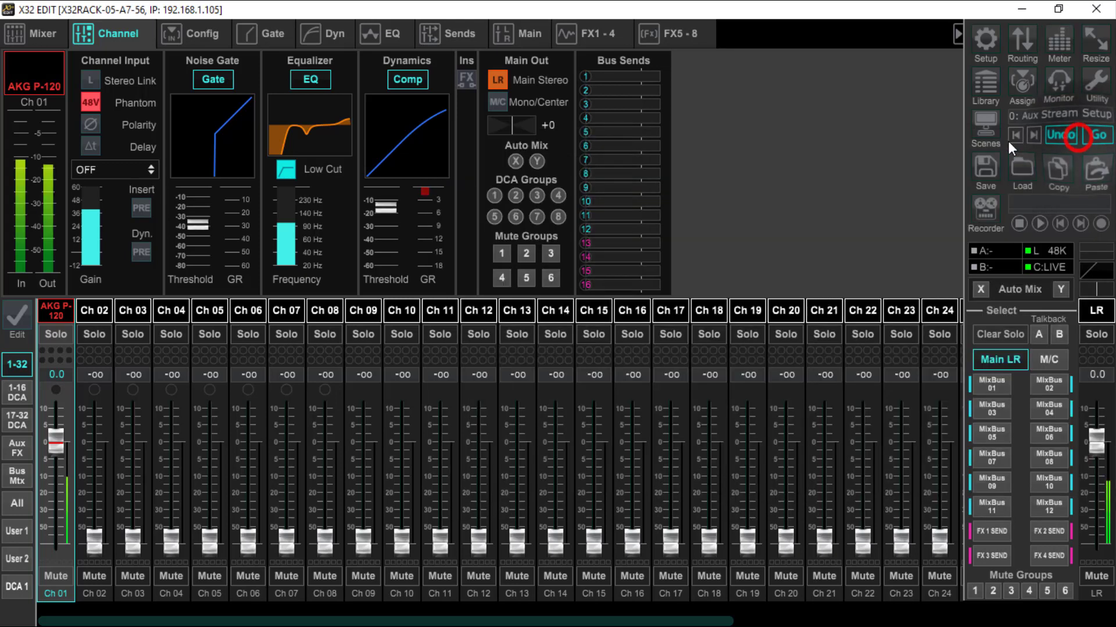
click(402, 80)
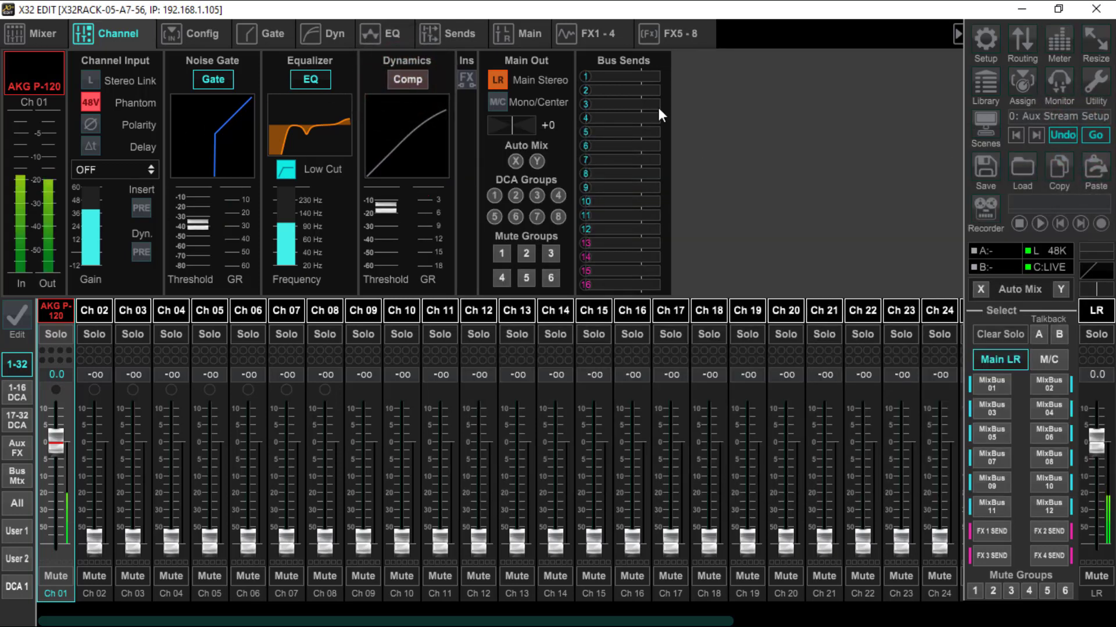
click(1061, 42)
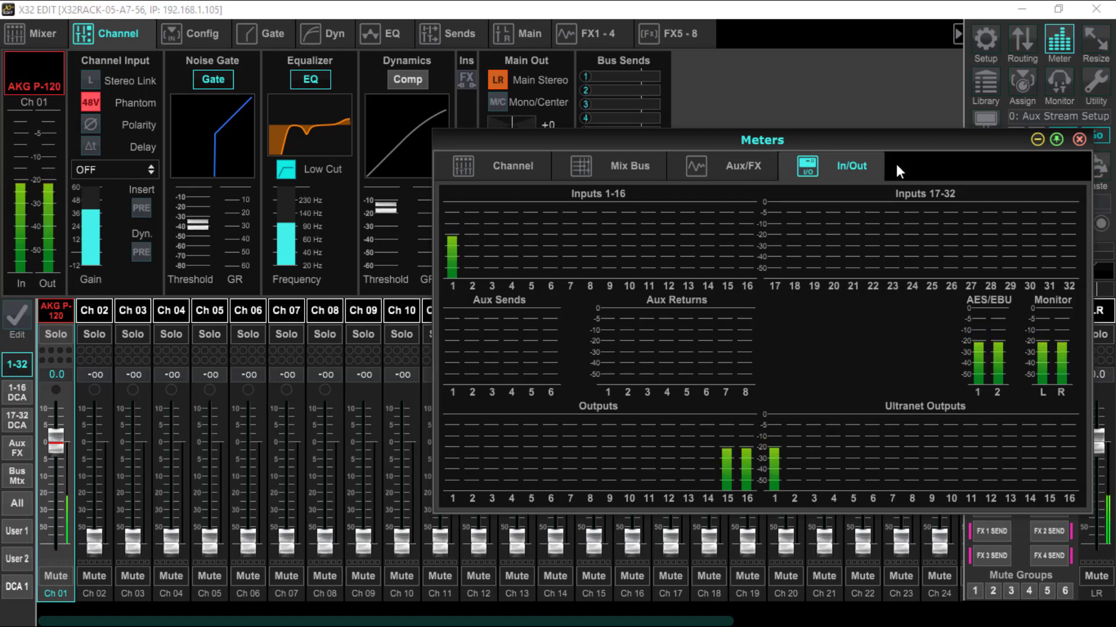
click(1077, 140)
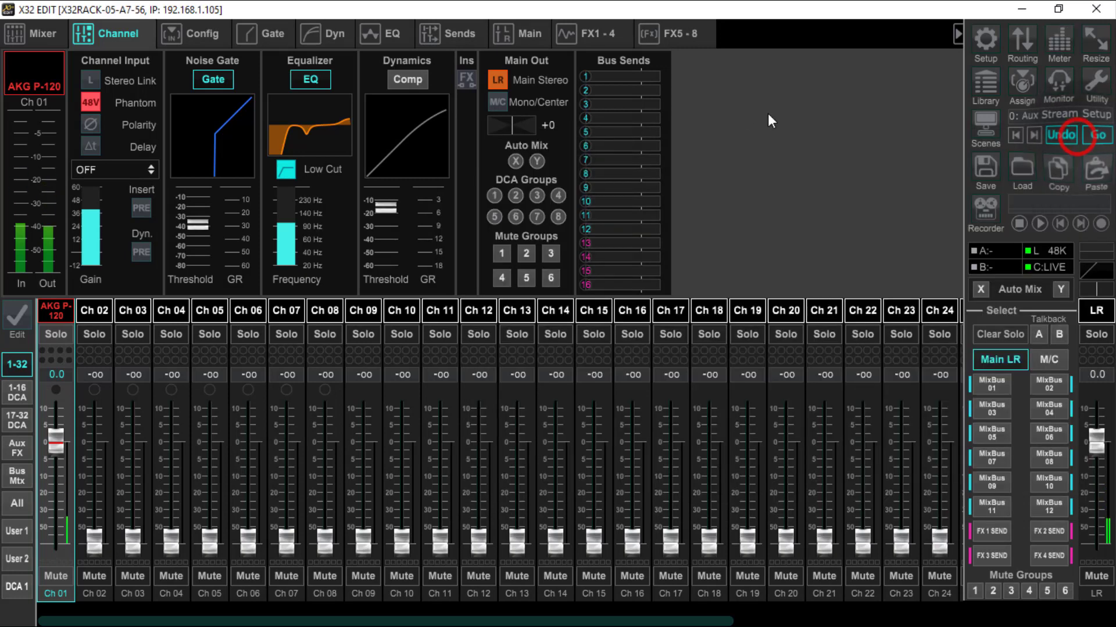
click(405, 81)
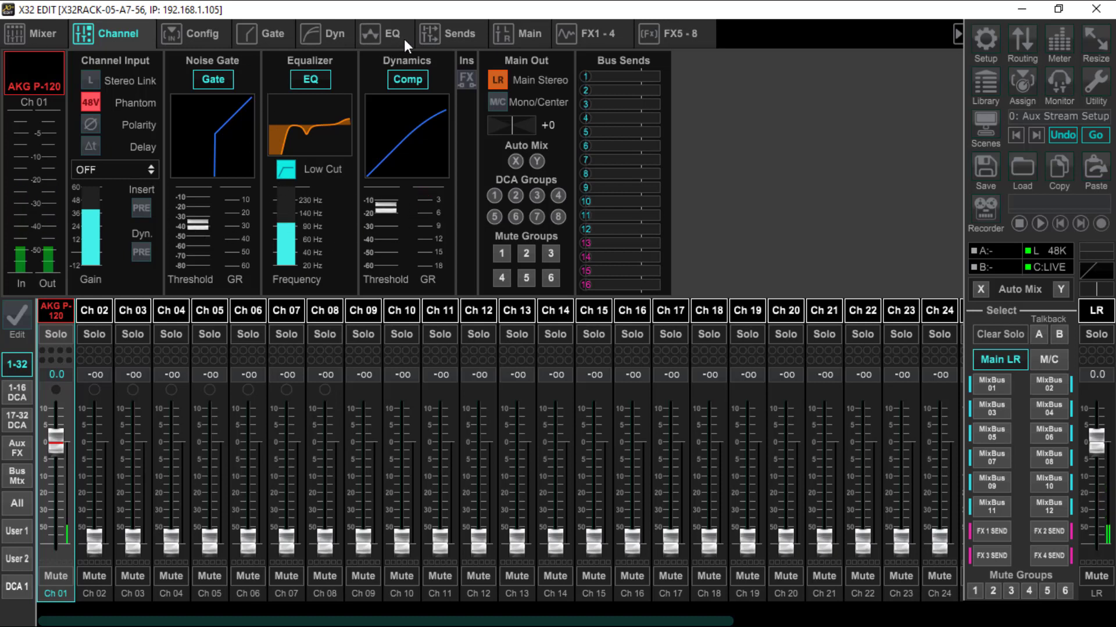
Step: Set the makeup gain of channel 1's compressor to 3.50 dB in its dynamics settings
click(274, 33)
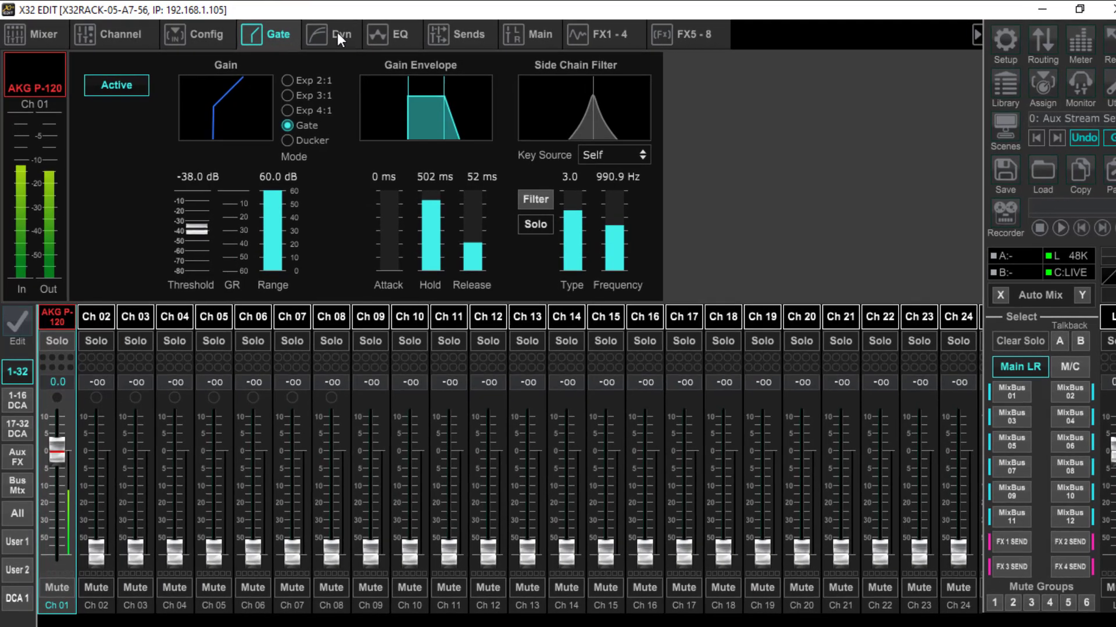
click(339, 33)
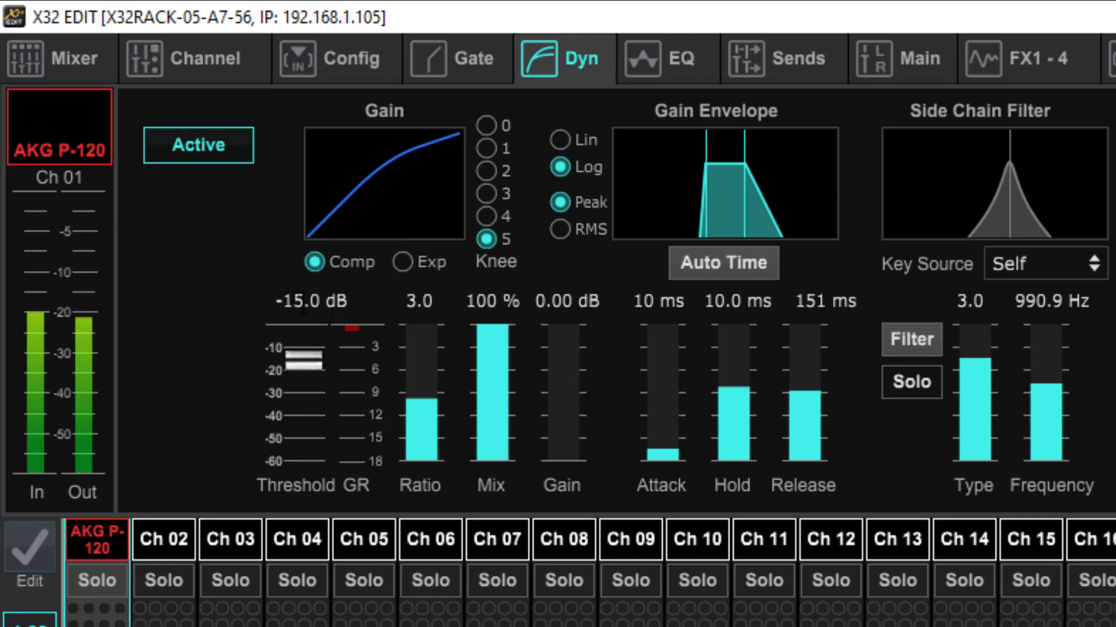
mouse_move(417, 418)
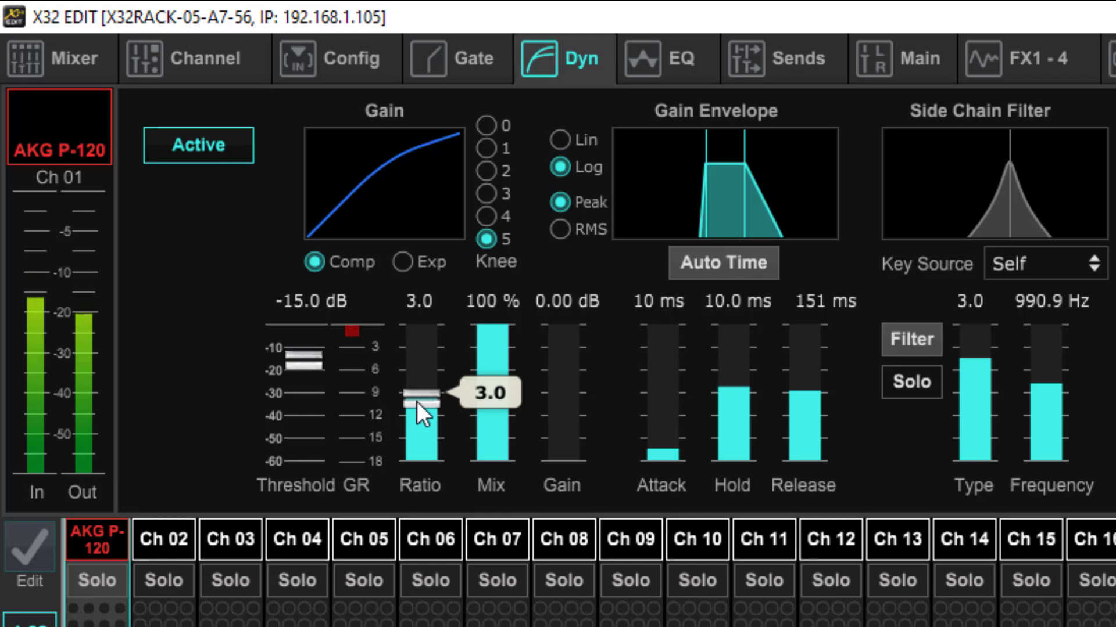
mouse_move(498, 339)
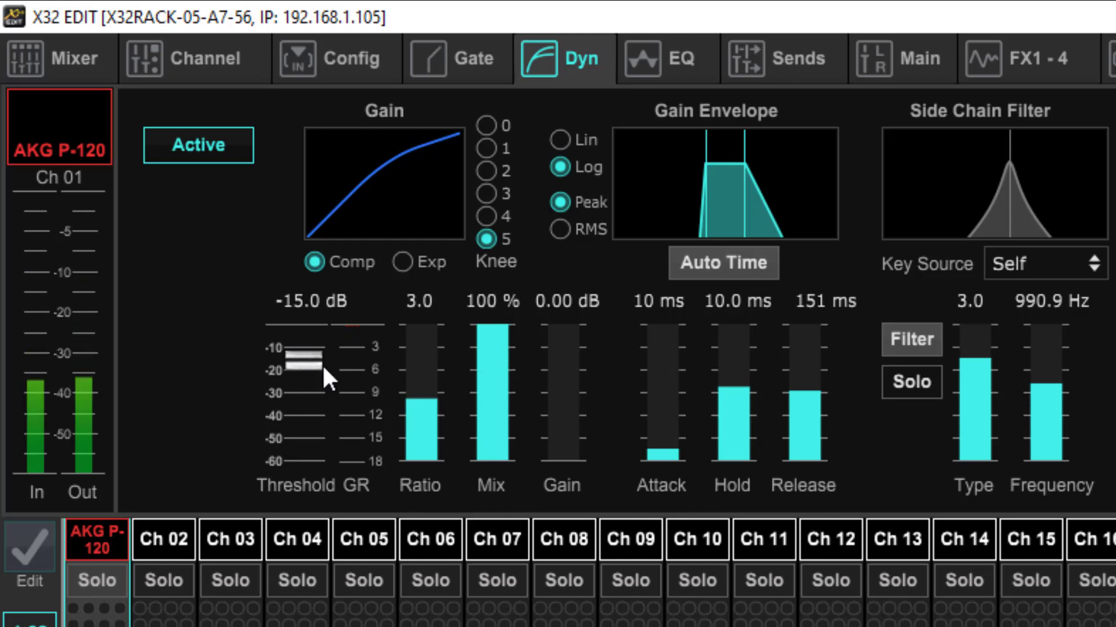
mouse_move(553, 379)
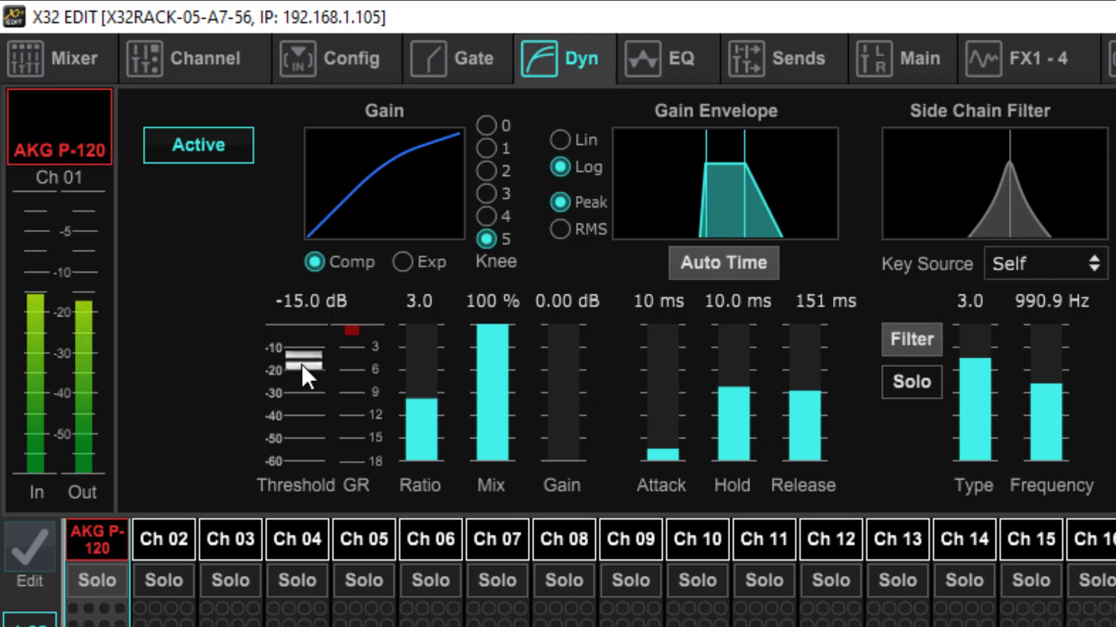
mouse_move(546, 453)
drag(565, 462, 581, 411)
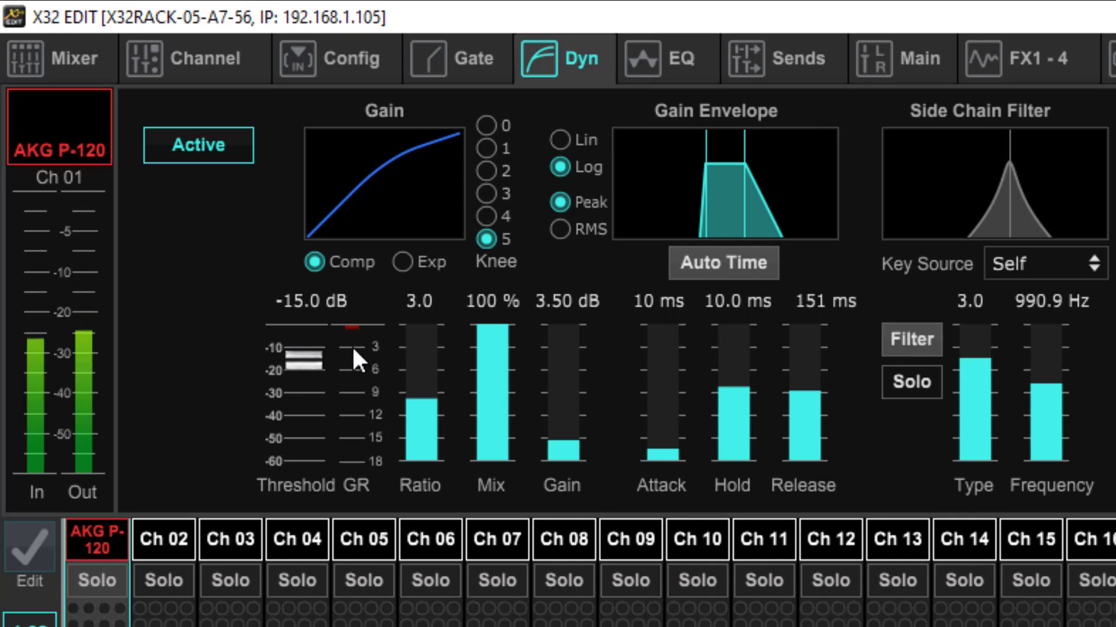
mouse_move(568, 441)
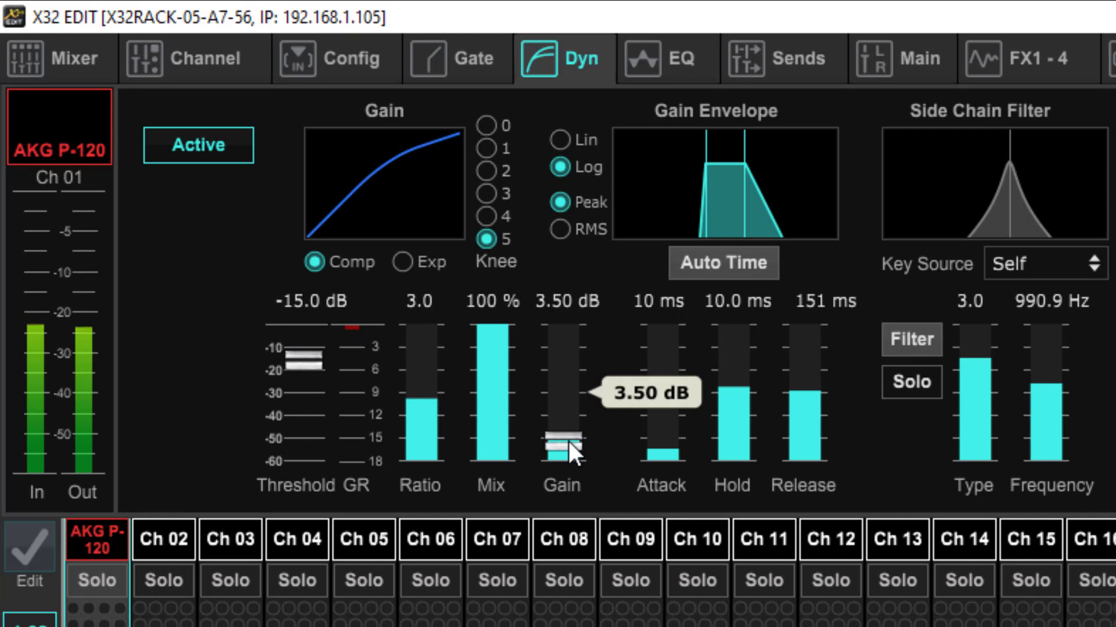
Step: Lower the makeup gain of channel 1's compressor to 3.00 dB, and settle it at 2.00 dB
drag(568, 441, 563, 449)
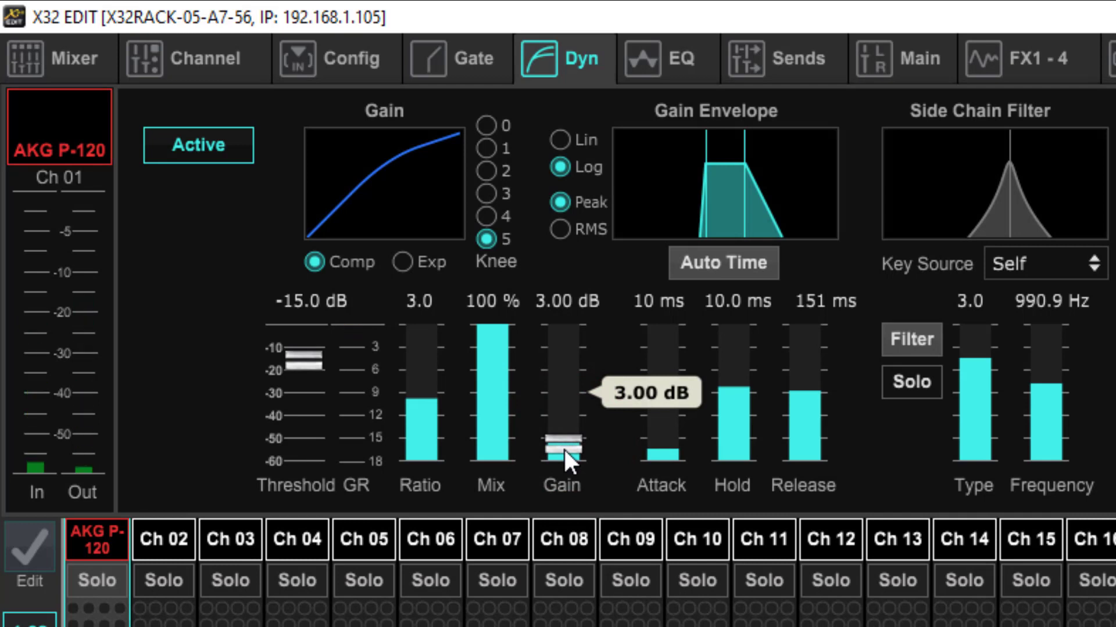
drag(563, 449, 563, 458)
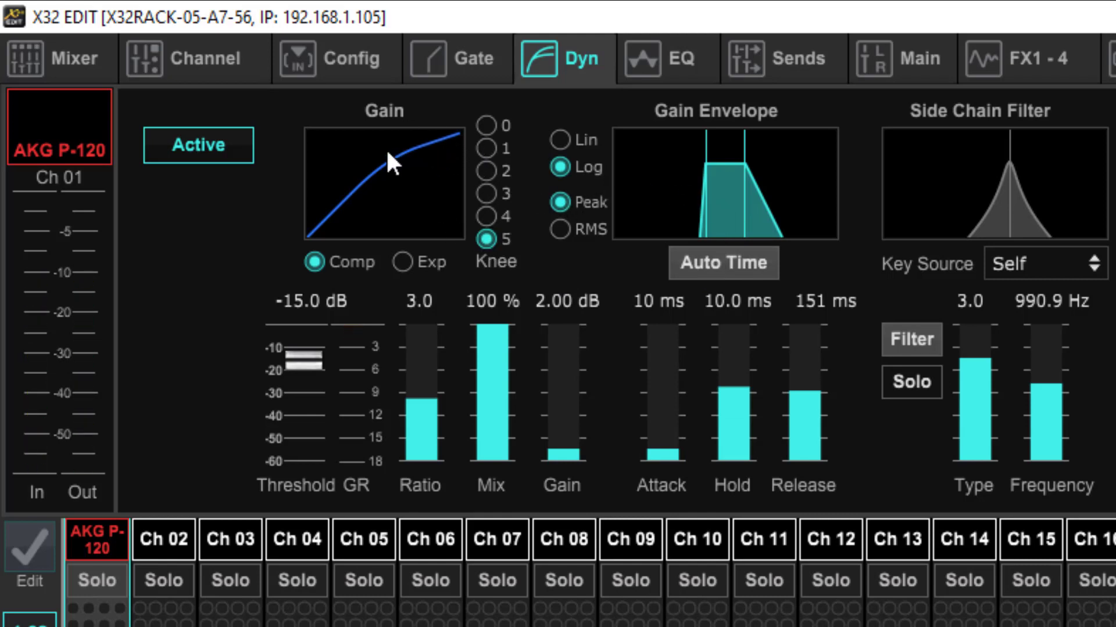
Step: Try knee settings 1 and 0 on channel 1's compressor to compare the gain curves, and return the knee to 5
click(487, 149)
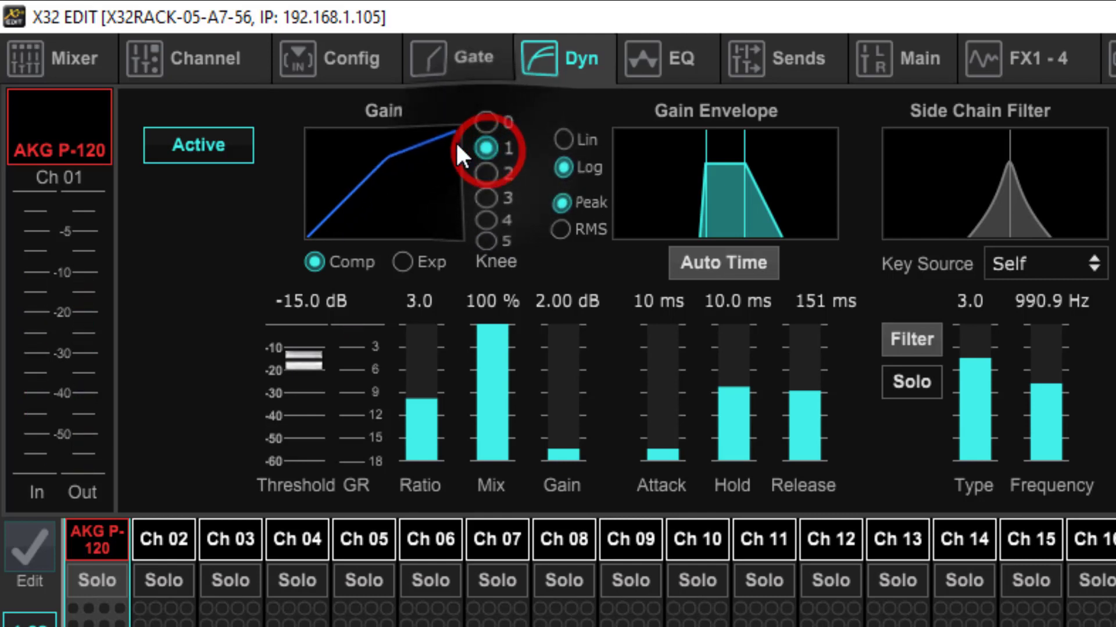
click(388, 156)
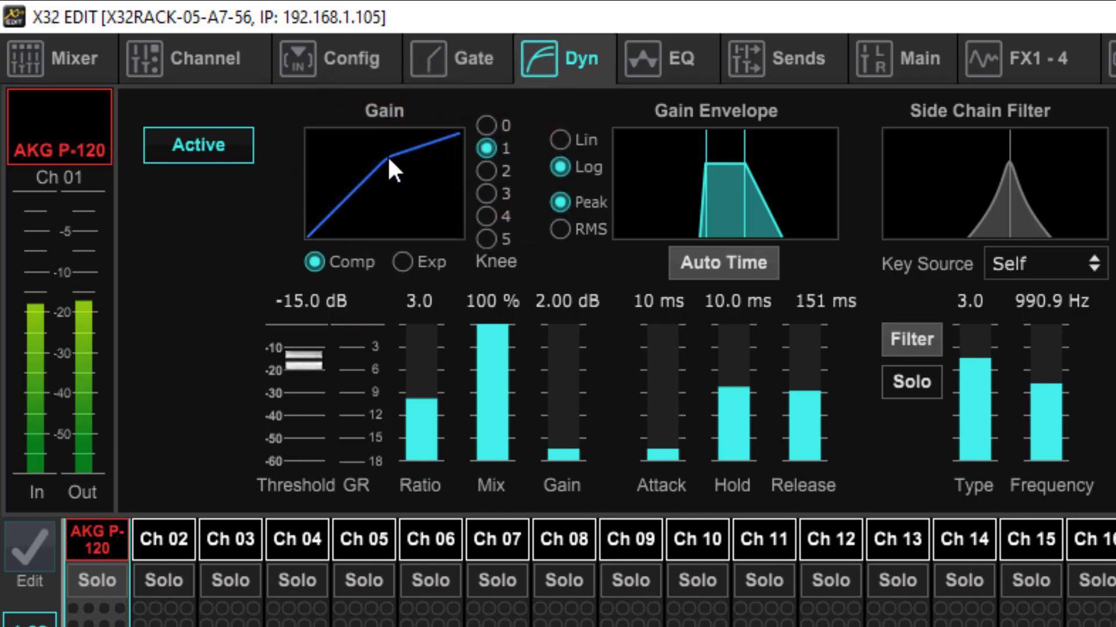
click(486, 121)
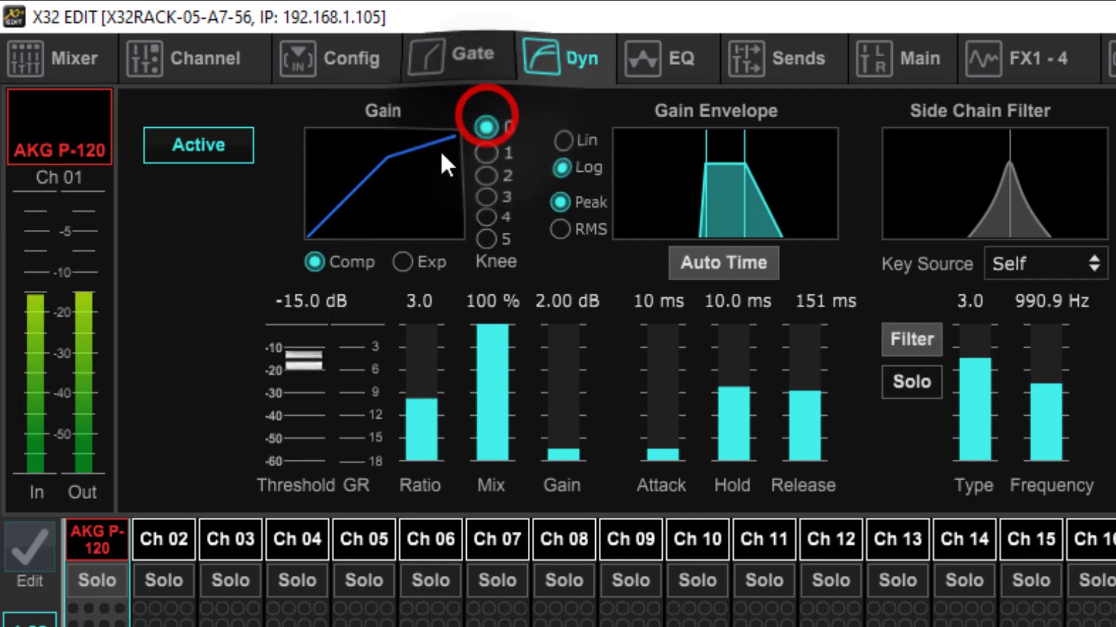
click(487, 149)
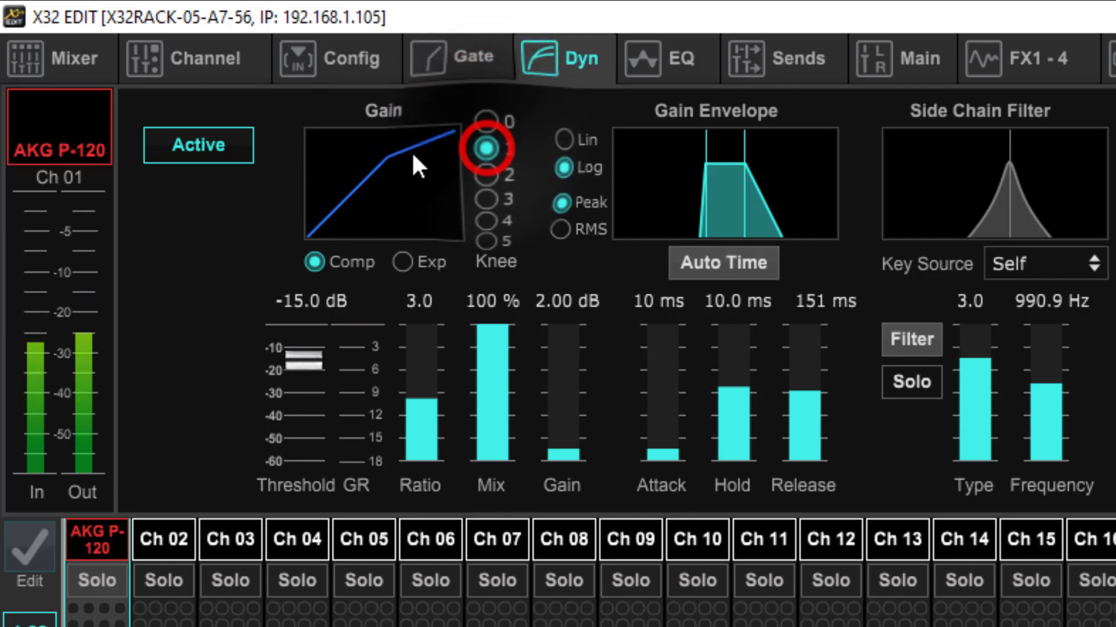
click(487, 238)
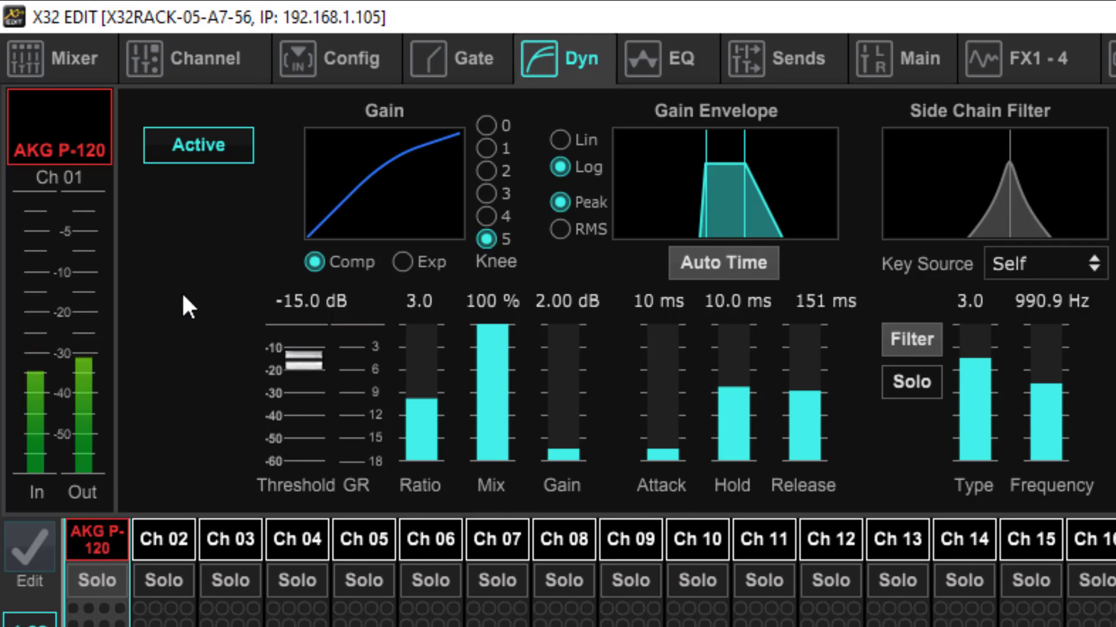
Step: Lower channel 1's input gain to +26.5 dB in the channel overview, and reduce it further to about +24 dB
click(197, 66)
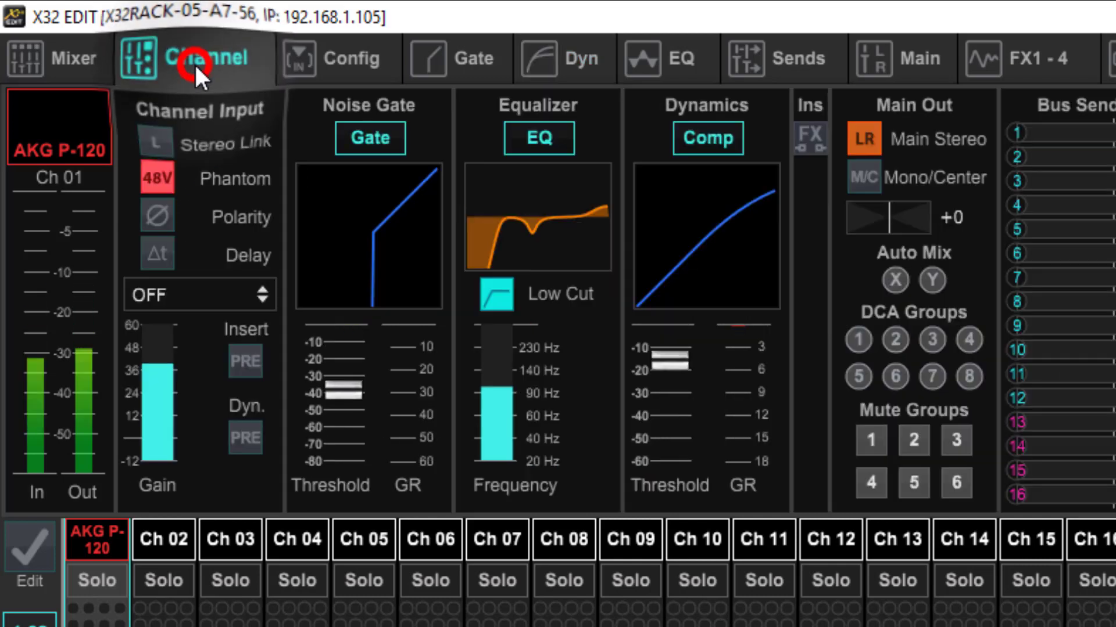
mouse_move(161, 367)
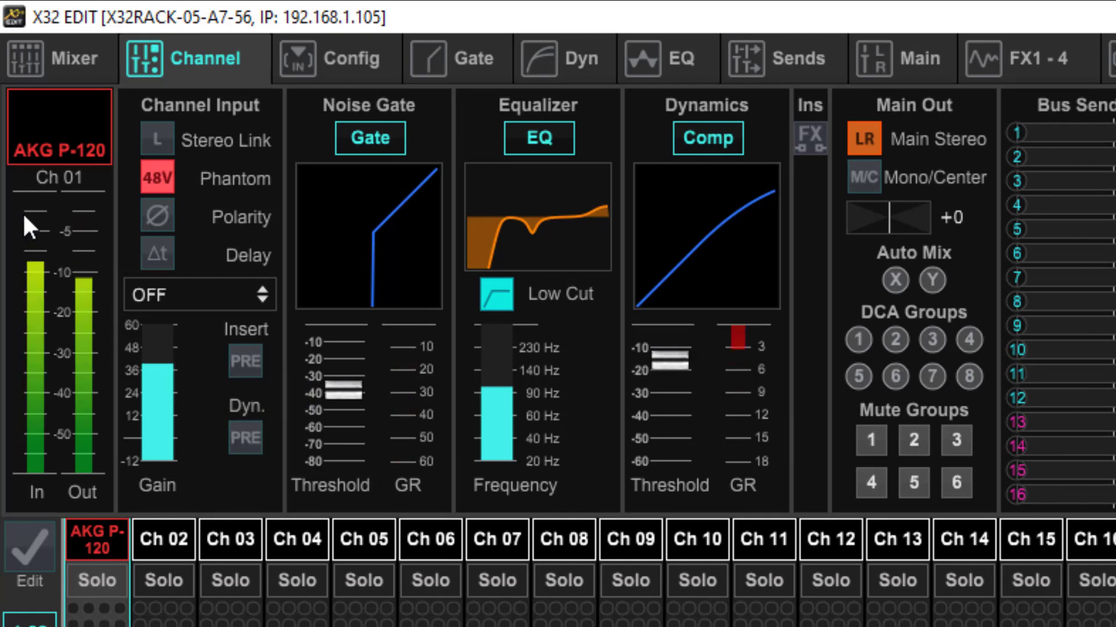
mouse_move(159, 349)
click(158, 368)
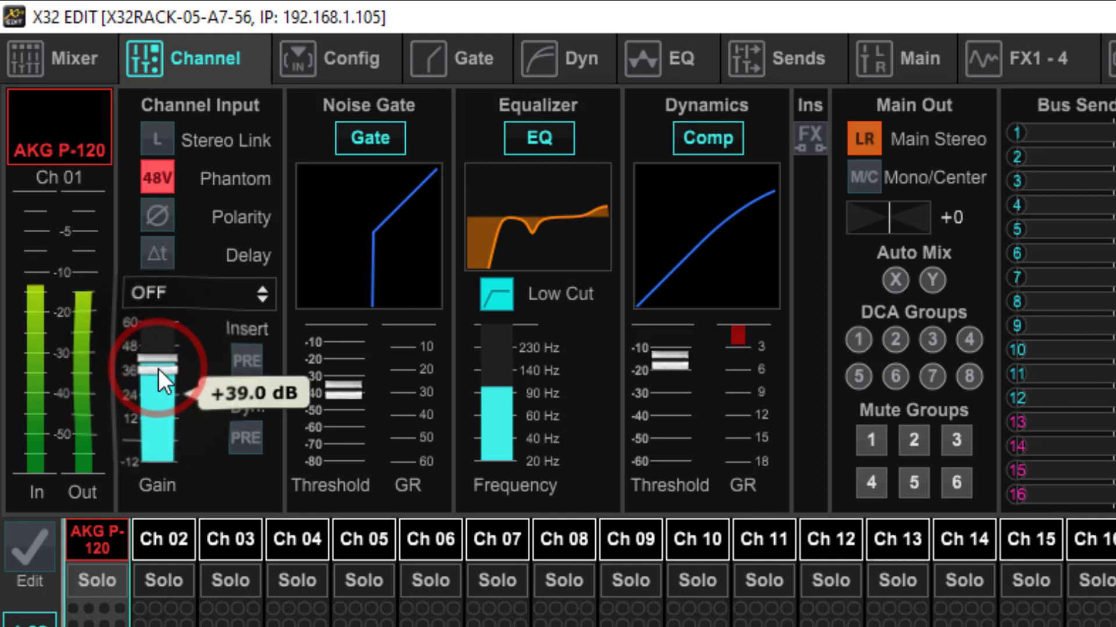
drag(158, 369, 180, 426)
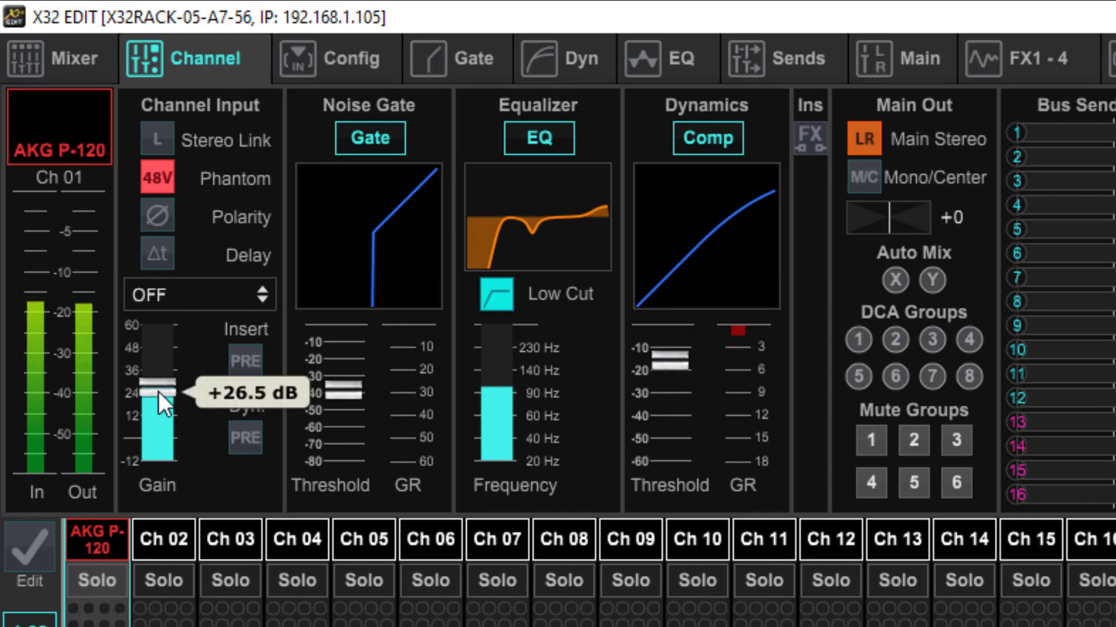
drag(158, 392, 158, 405)
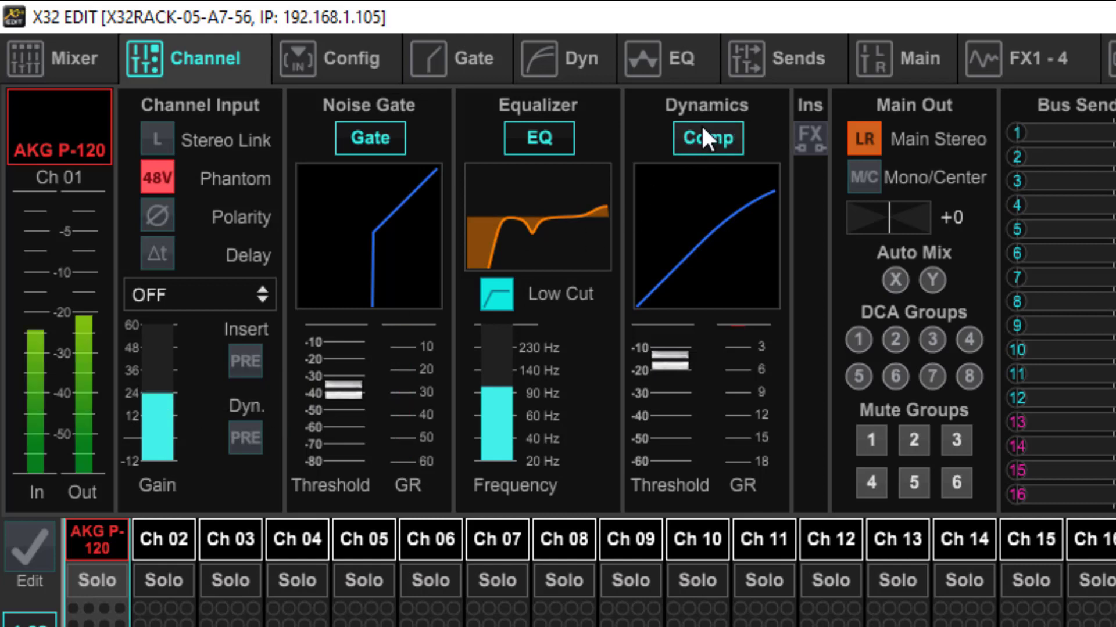
Step: Examine the gain reduction meter in channel 1's compressor settings
click(576, 56)
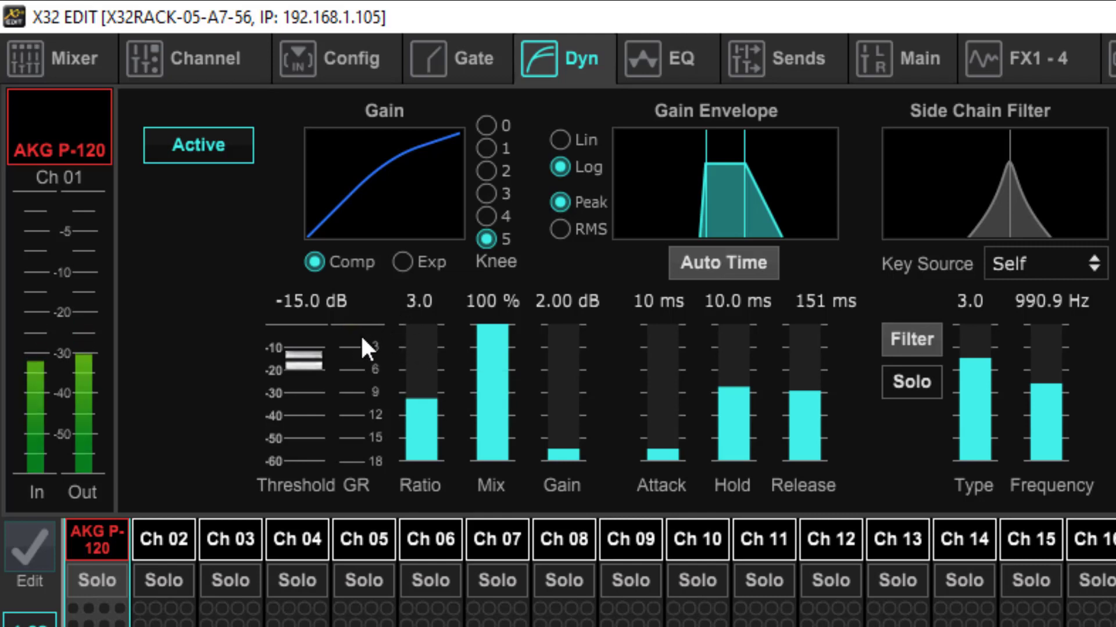
click(351, 485)
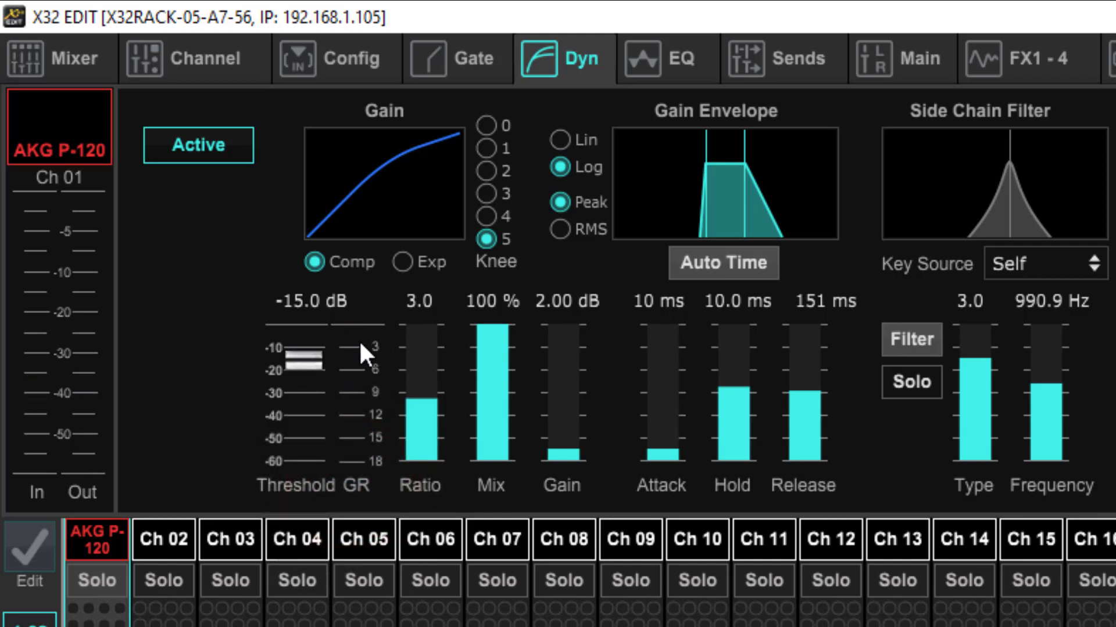